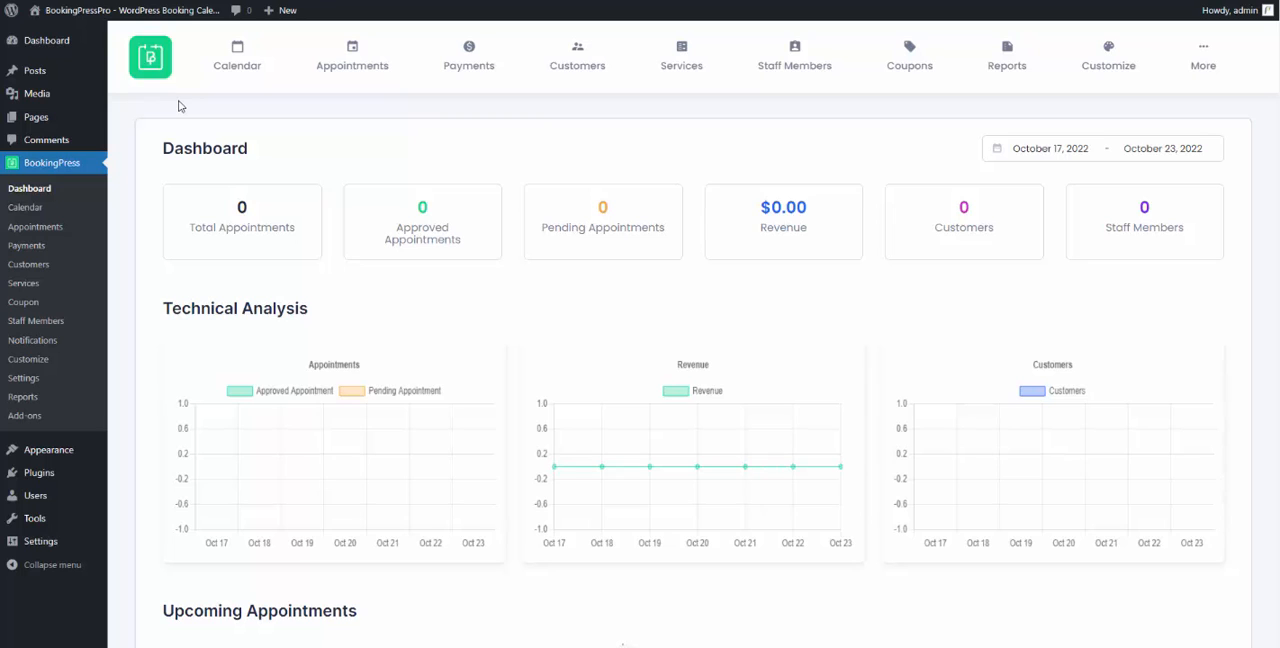
# - Open the BookingPress form customization page for the booking form
pyautogui.moveTo(1106, 66)
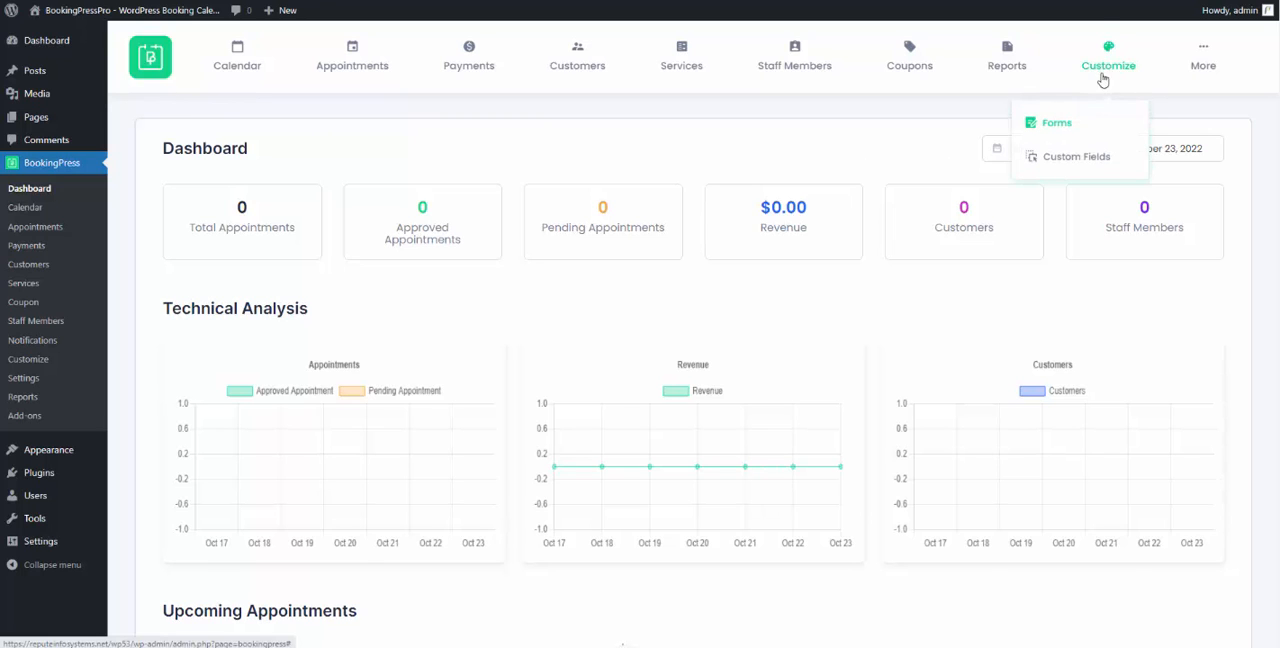
pyautogui.click(1086, 135)
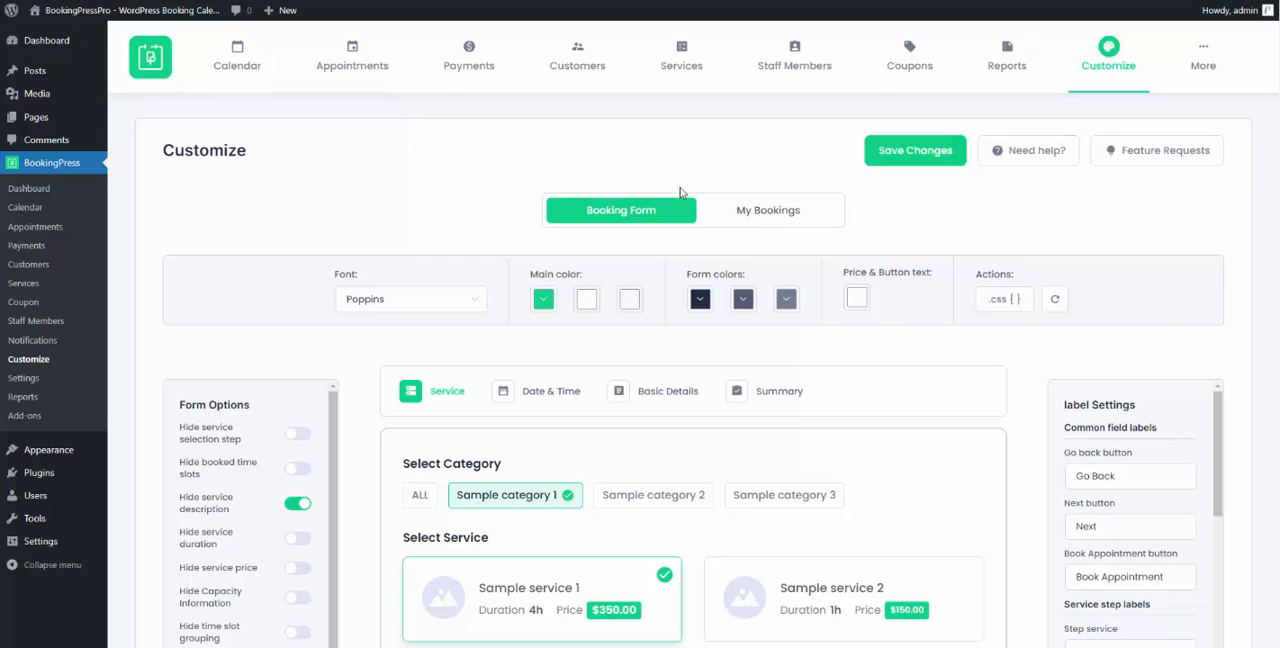
pyautogui.scroll(-1, 677, 193)
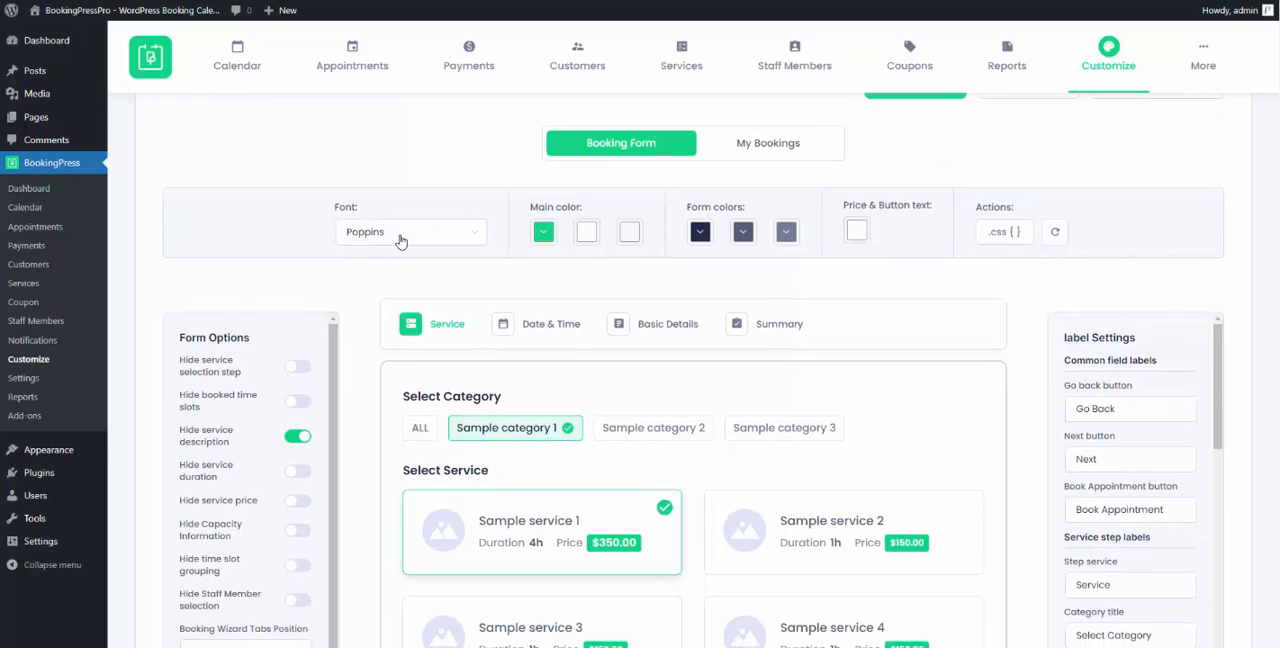
# - Search the available fonts for Play and apply it as the booking form's font
pyautogui.click(400, 241)
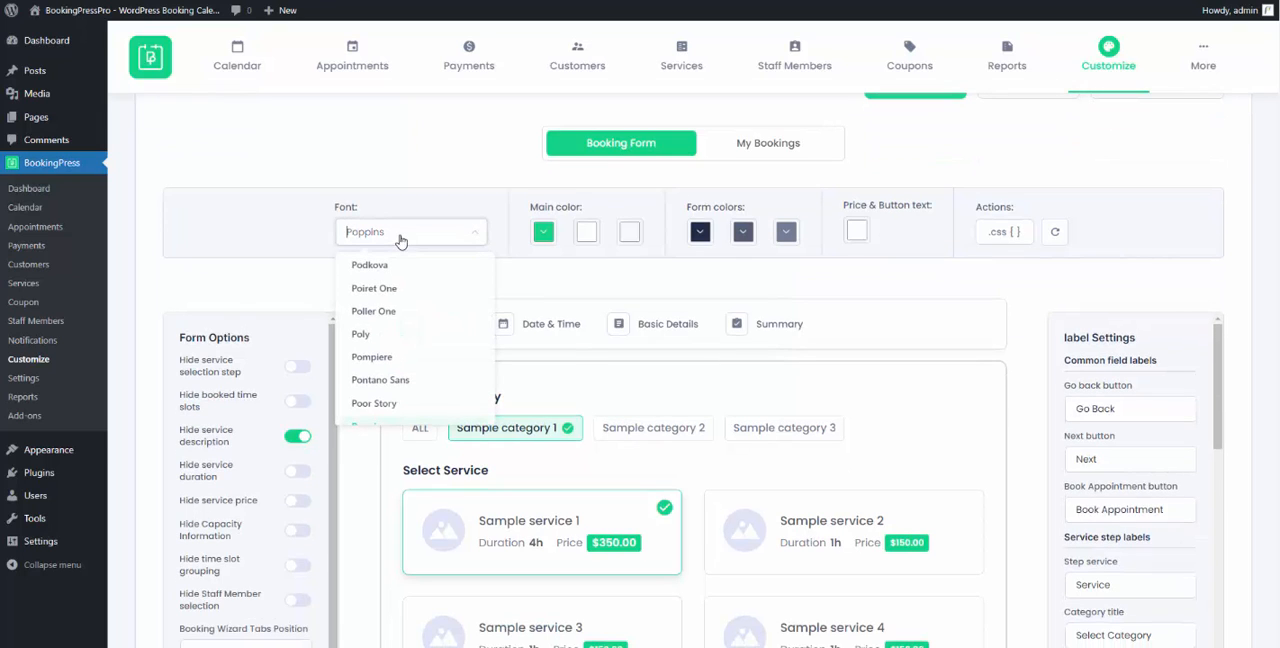
pyautogui.press('Down')
pyautogui.press('Down')
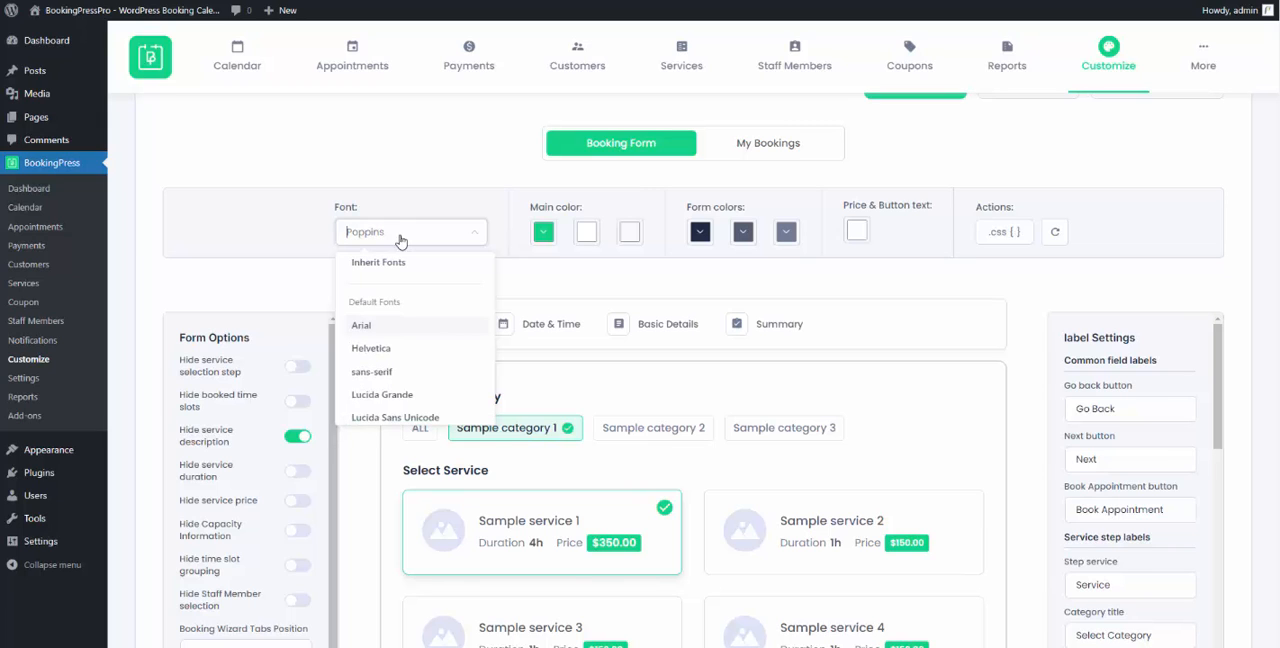
pyautogui.scroll(-5, 389, 326)
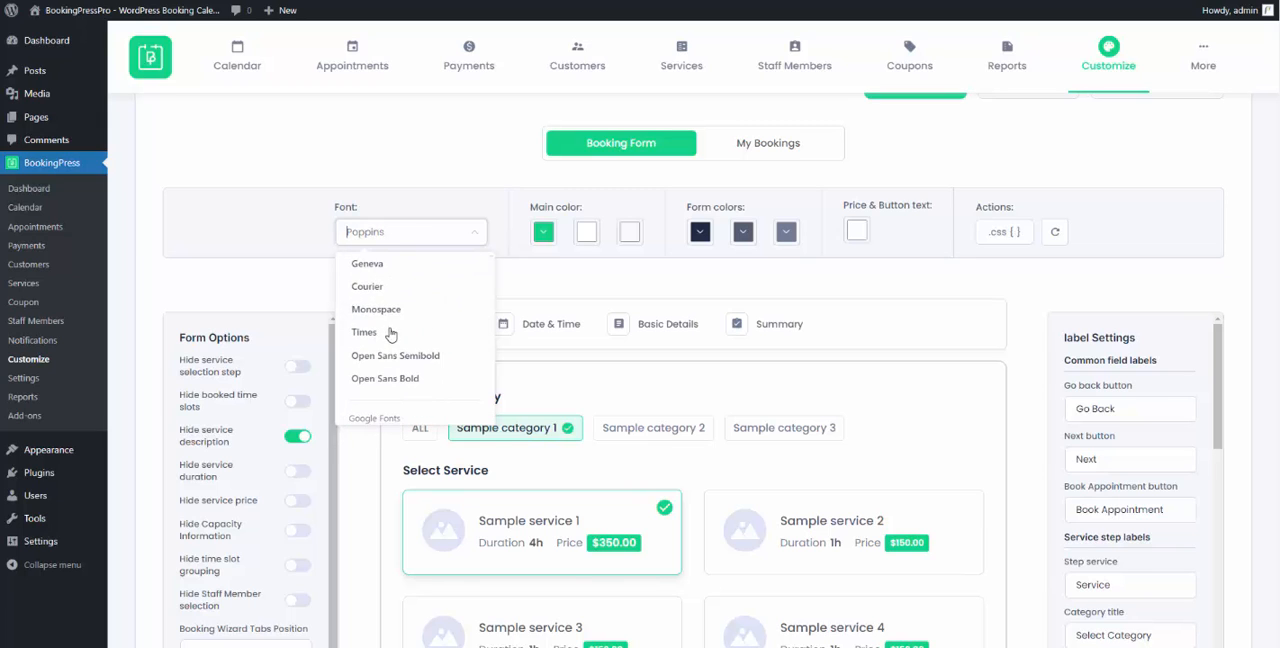
pyautogui.scroll(-8, 385, 330)
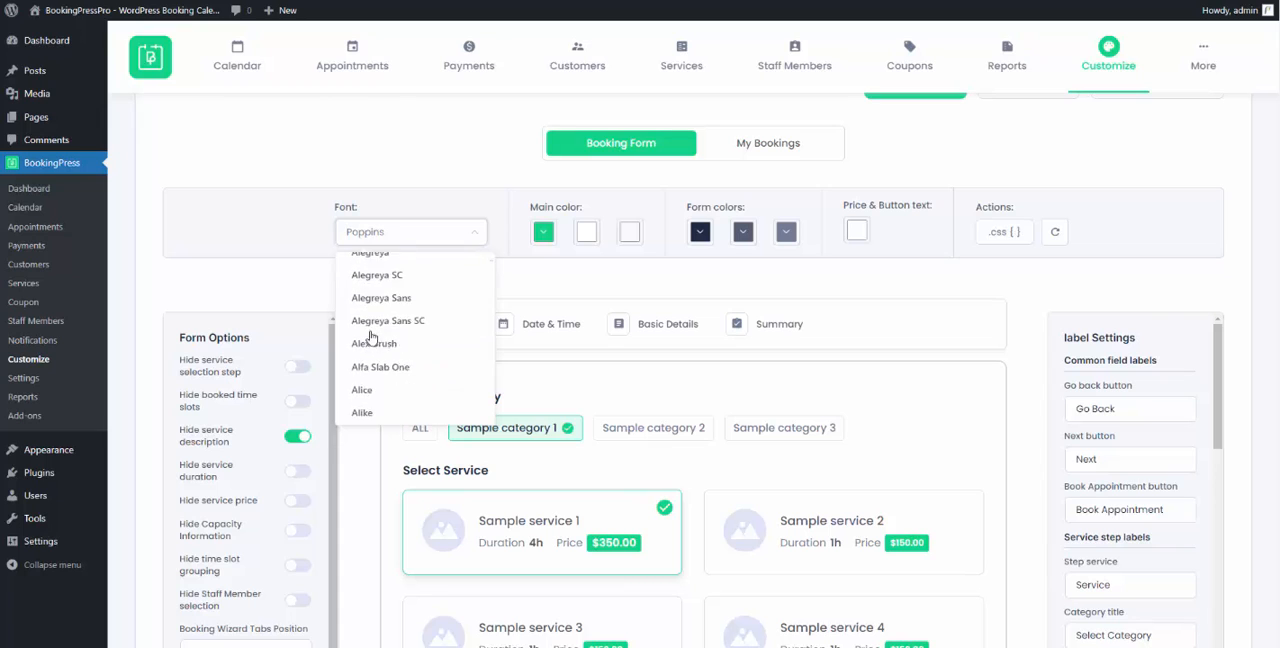
pyautogui.write('play')
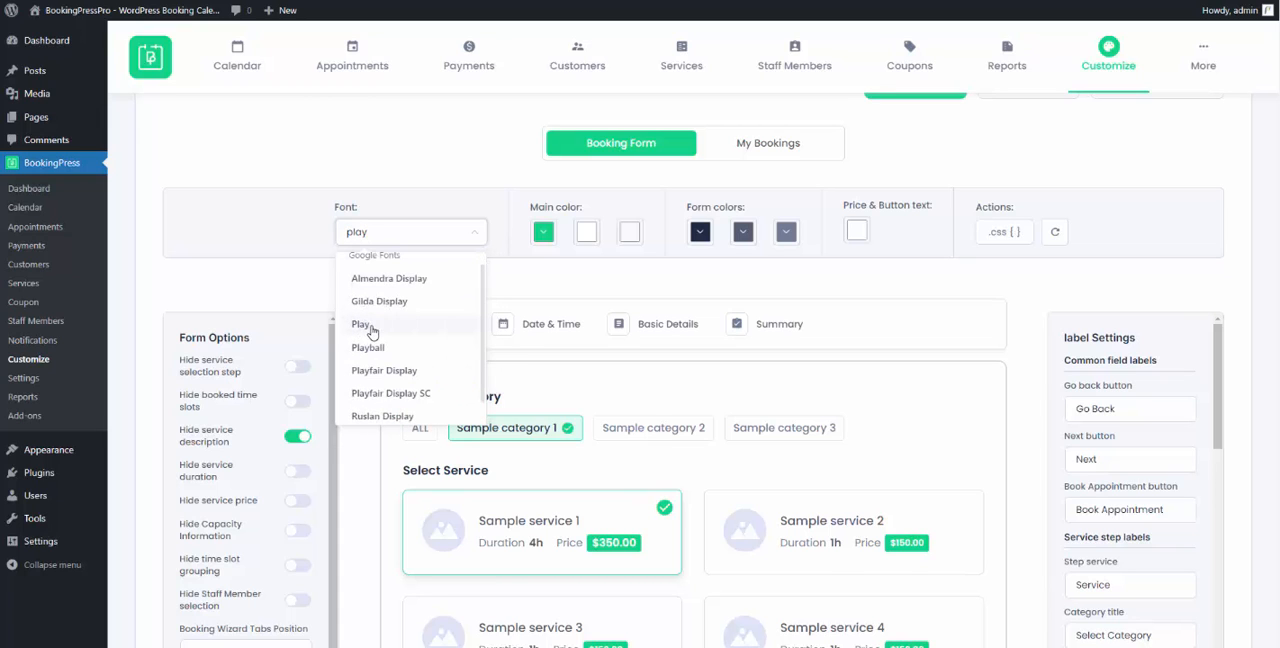
pyautogui.click(362, 324)
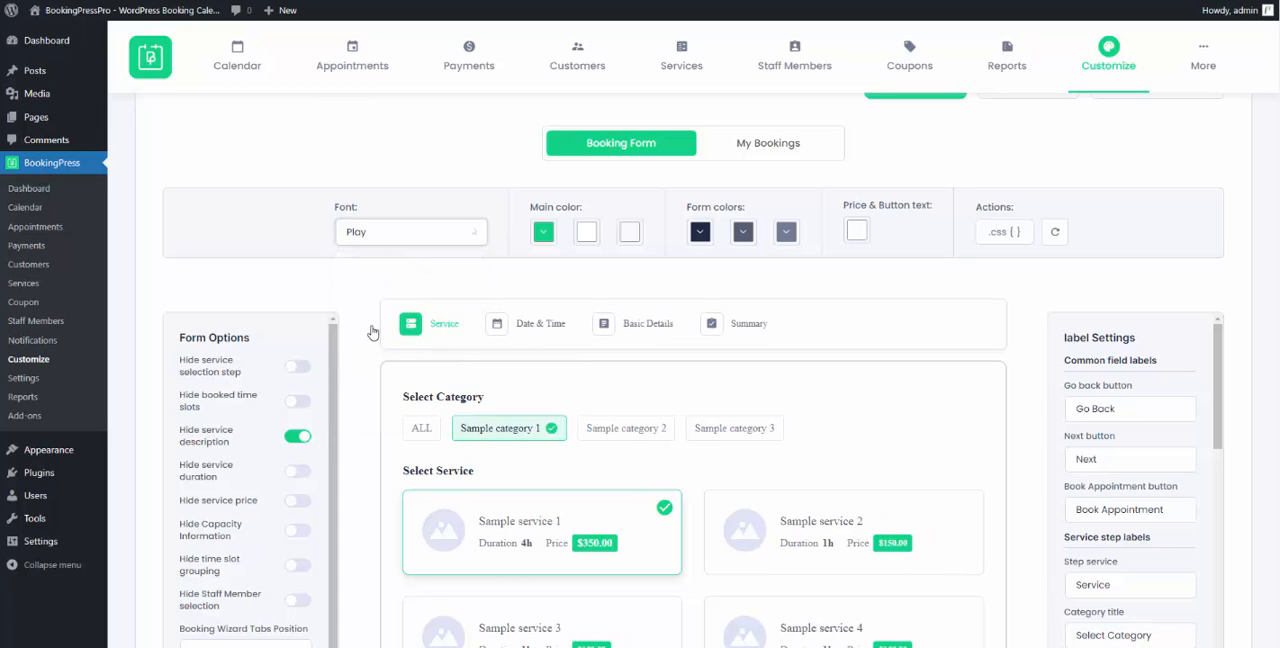
# - Set the first main color of the booking form to a medium blue
pyautogui.click(543, 231)
pyautogui.moveTo(645, 318); pyautogui.dragTo(649, 325)
pyautogui.click(612, 266)
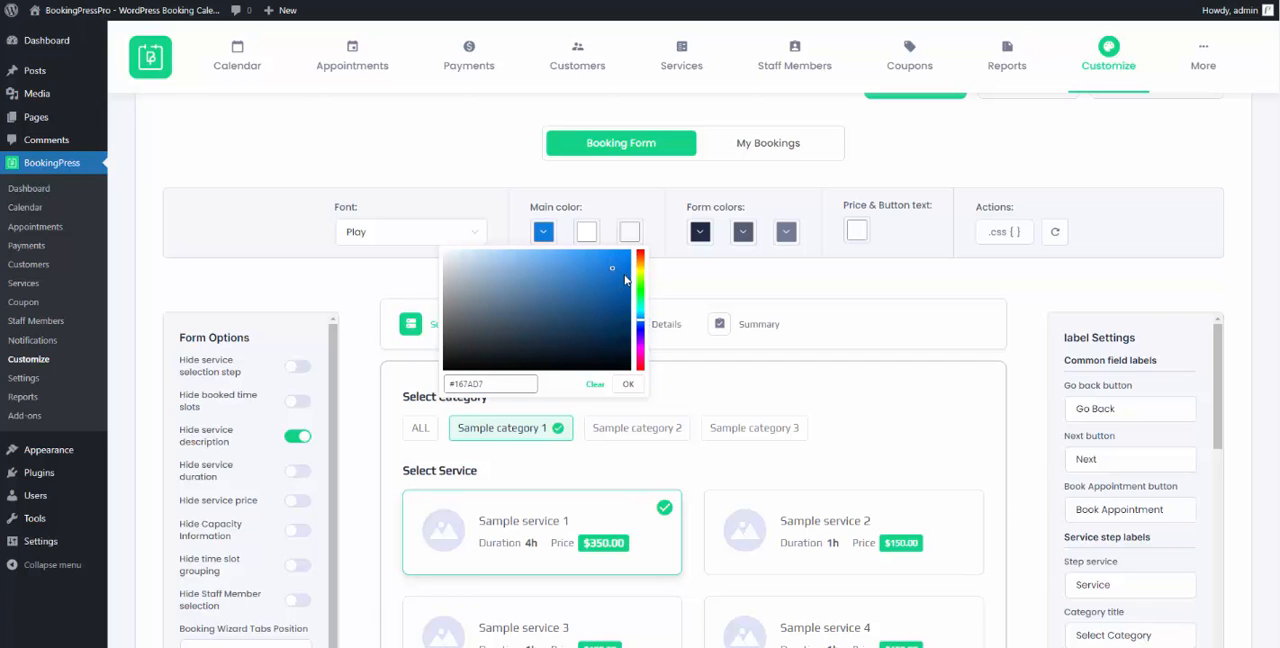
pyautogui.moveTo(640, 326); pyautogui.dragTo(640, 321)
pyautogui.click(627, 383)
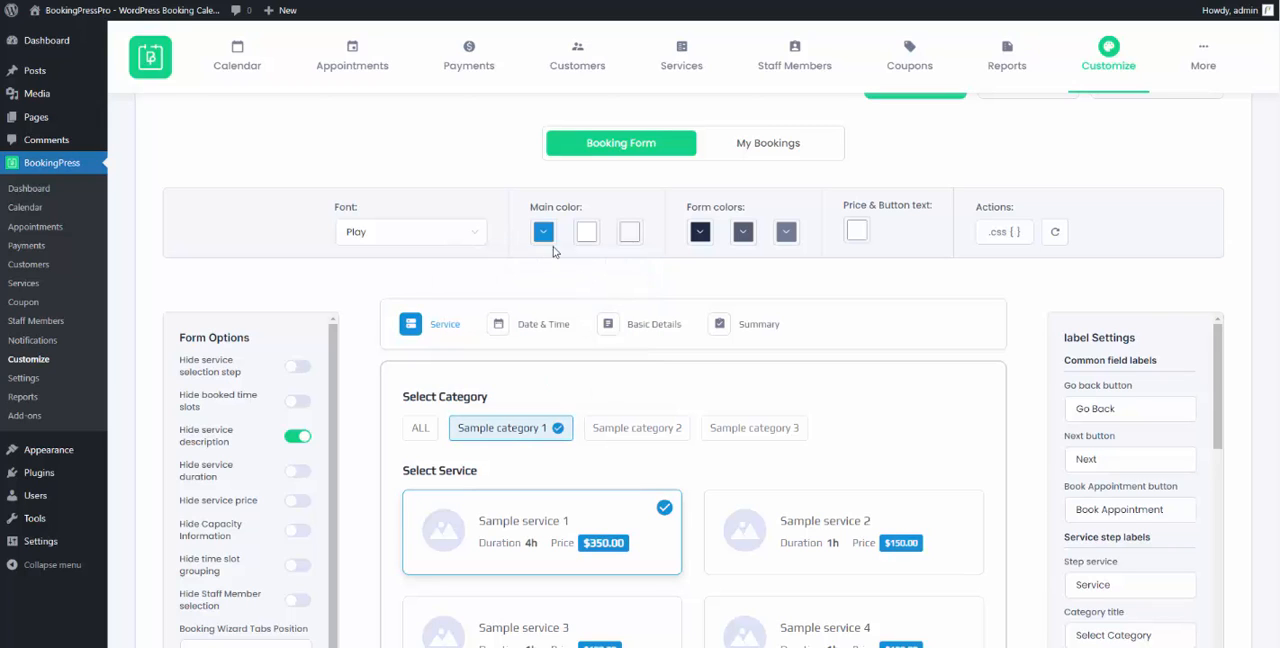
# - Set the second main color, used as the form's background, to a light cyan
pyautogui.click(590, 238)
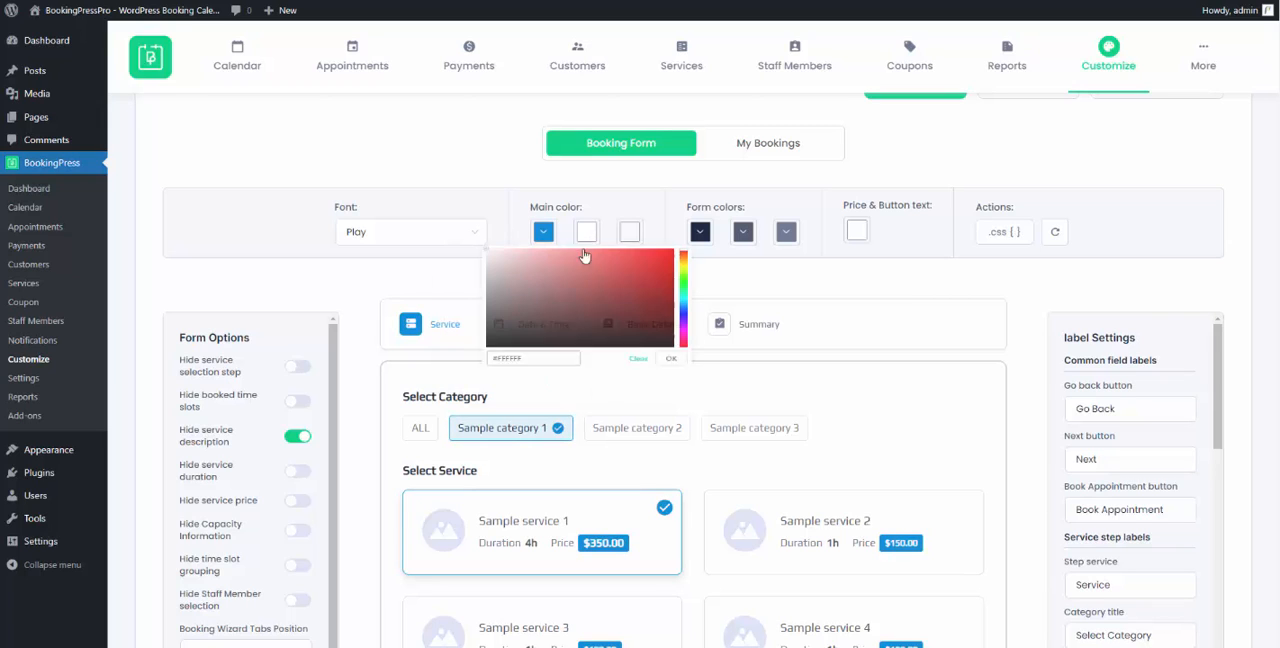
pyautogui.click(516, 254)
pyautogui.moveTo(685, 323); pyautogui.dragTo(688, 315)
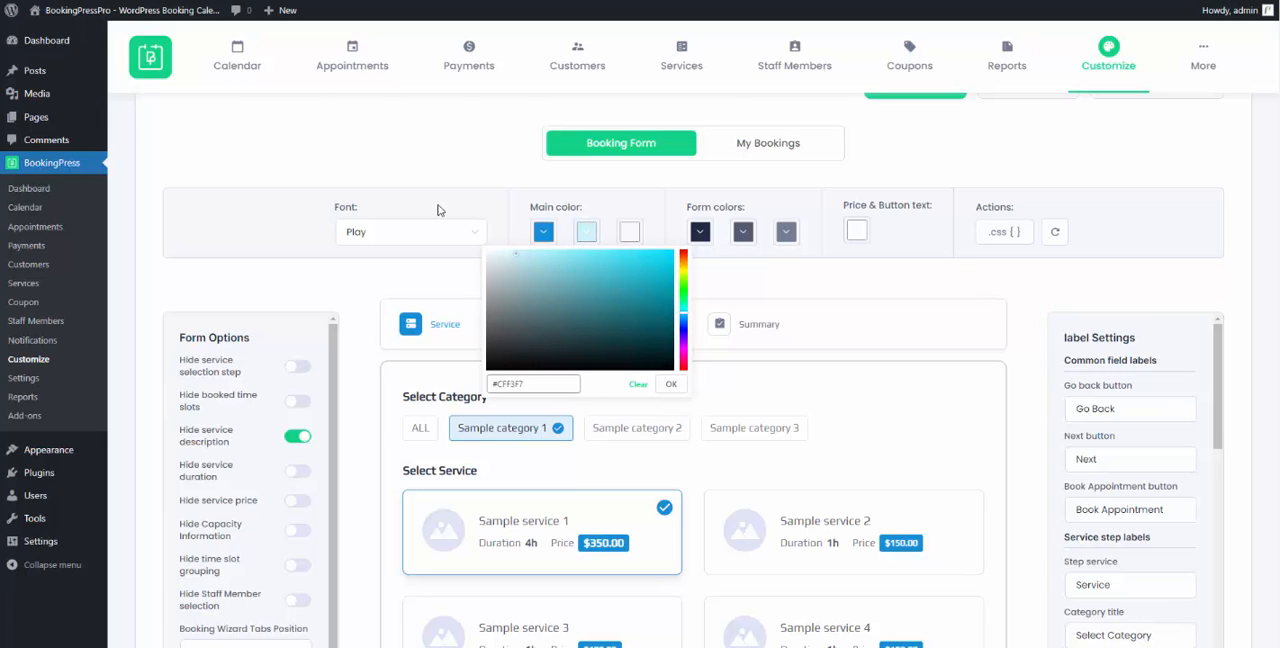
pyautogui.click(531, 256)
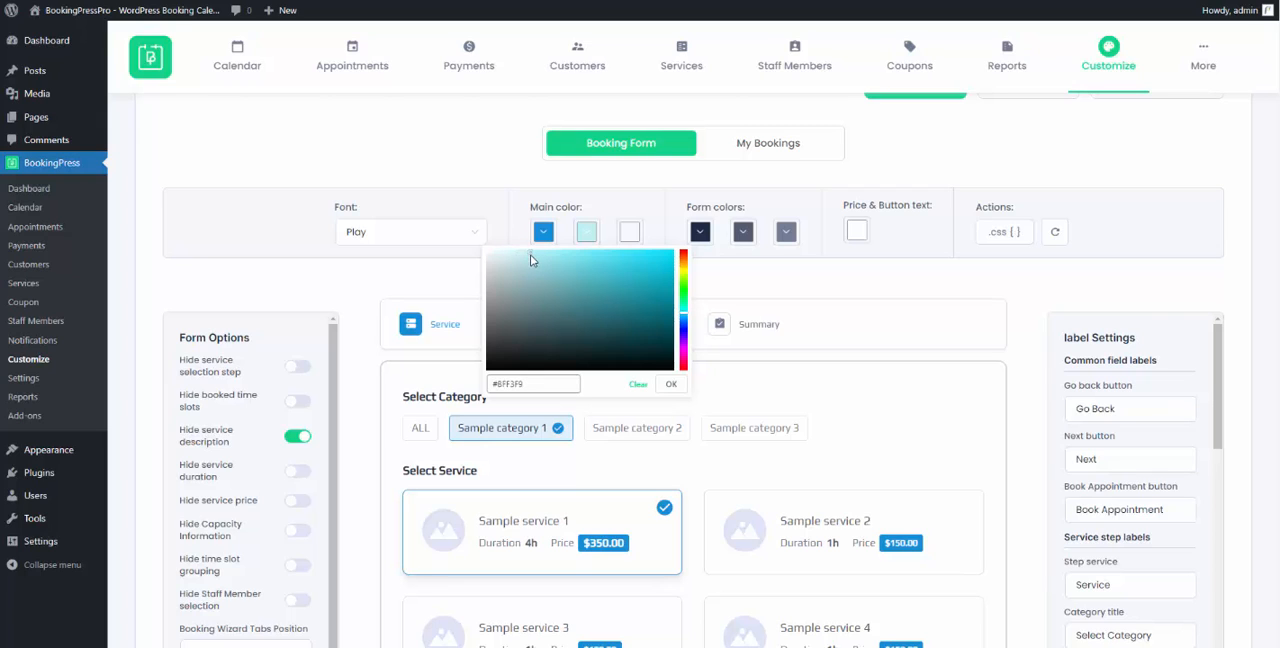
pyautogui.click(671, 384)
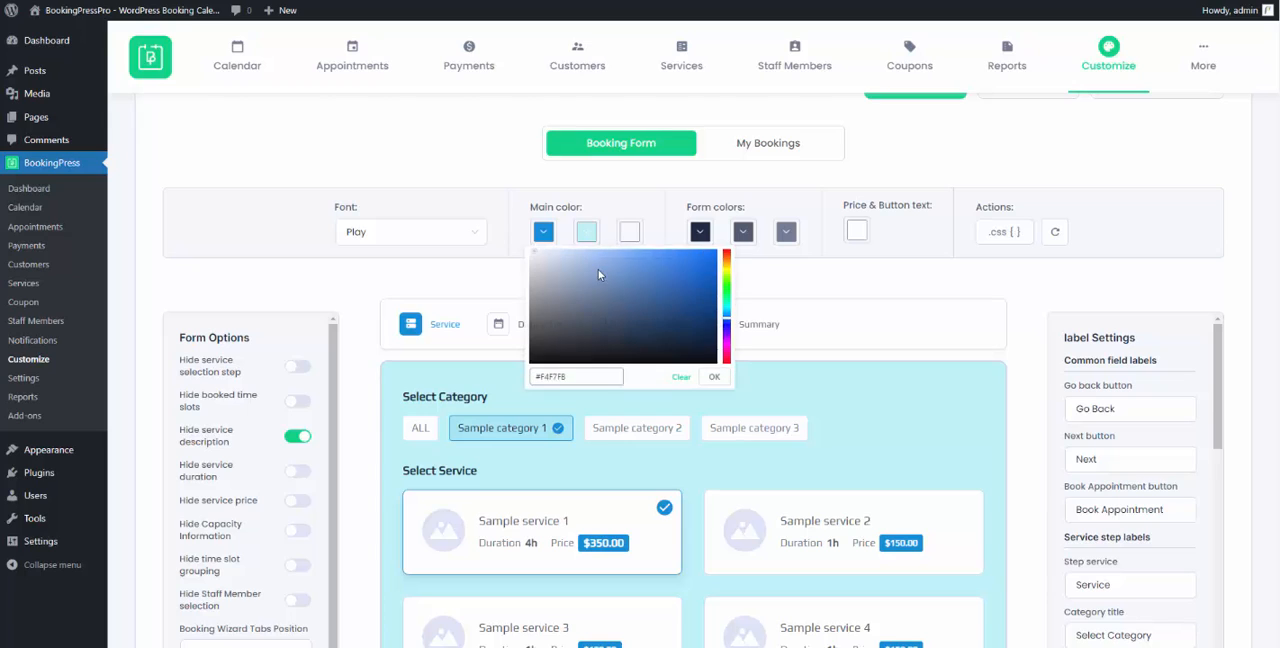
# - Set the third main color of the booking form to near-black #222929
pyautogui.click(629, 232)
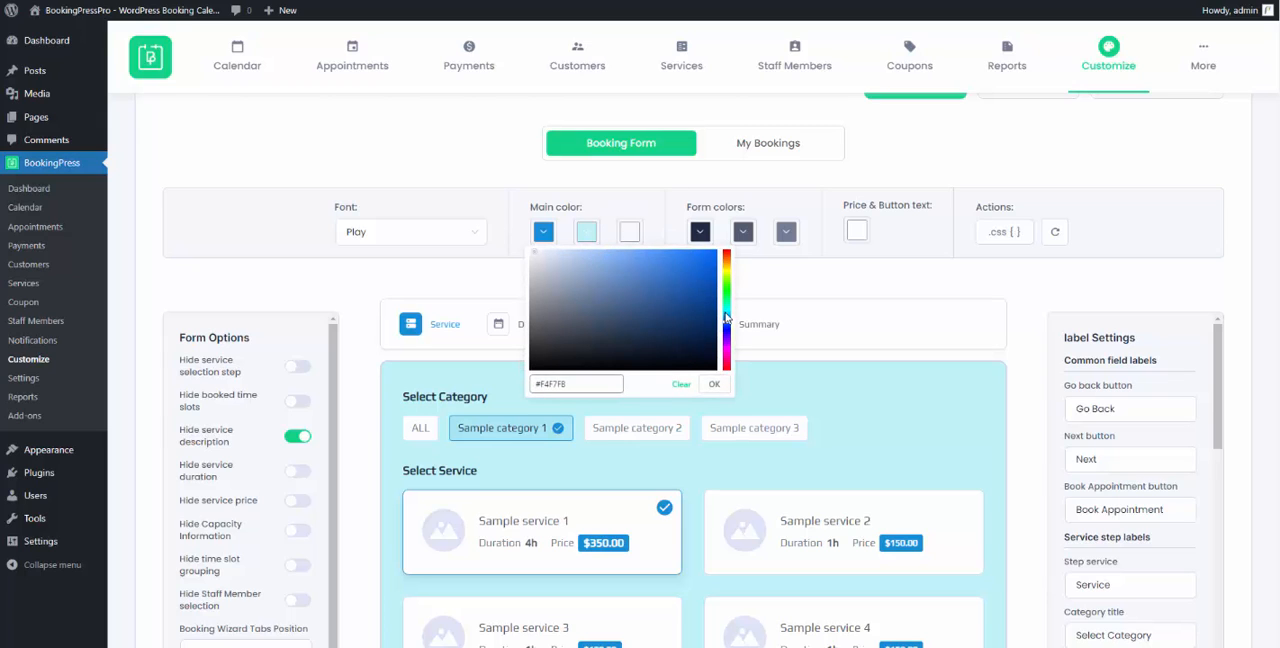
pyautogui.moveTo(726, 326); pyautogui.dragTo(727, 318)
pyautogui.click(562, 352)
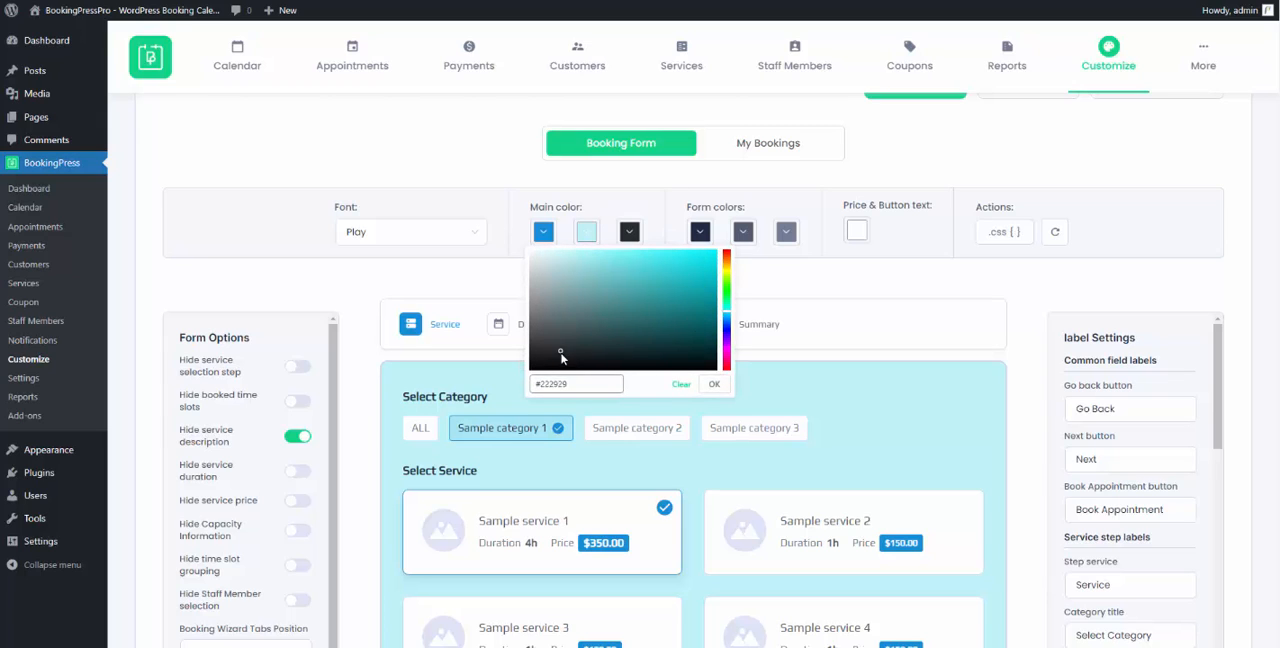
pyautogui.click(713, 383)
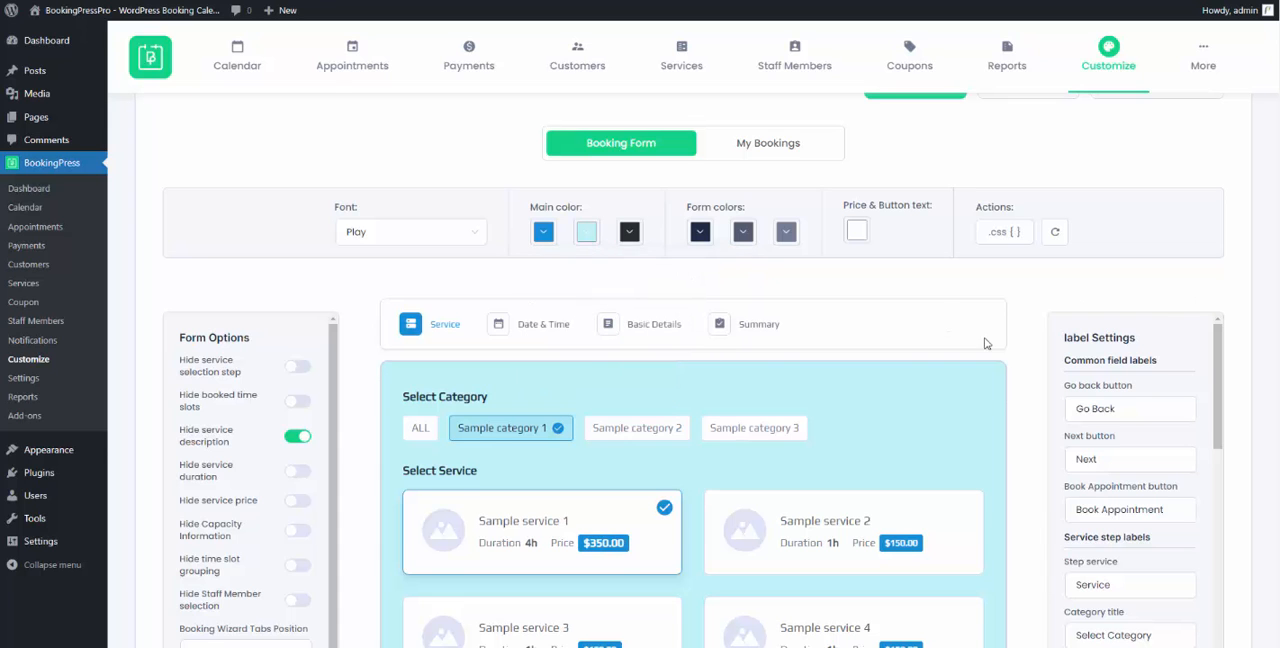
# - Set the title color of the booking form to a vivid purple
pyautogui.scroll(-4, 992, 340)
pyautogui.scroll(5, 993, 343)
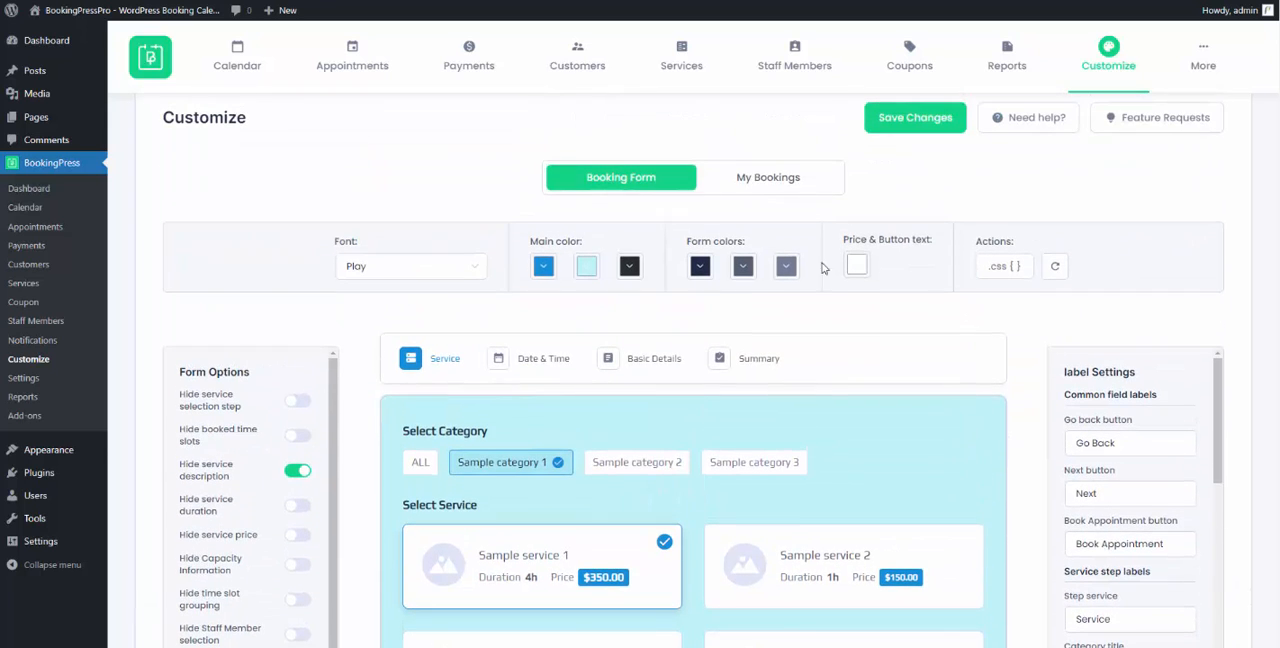
pyautogui.click(700, 266)
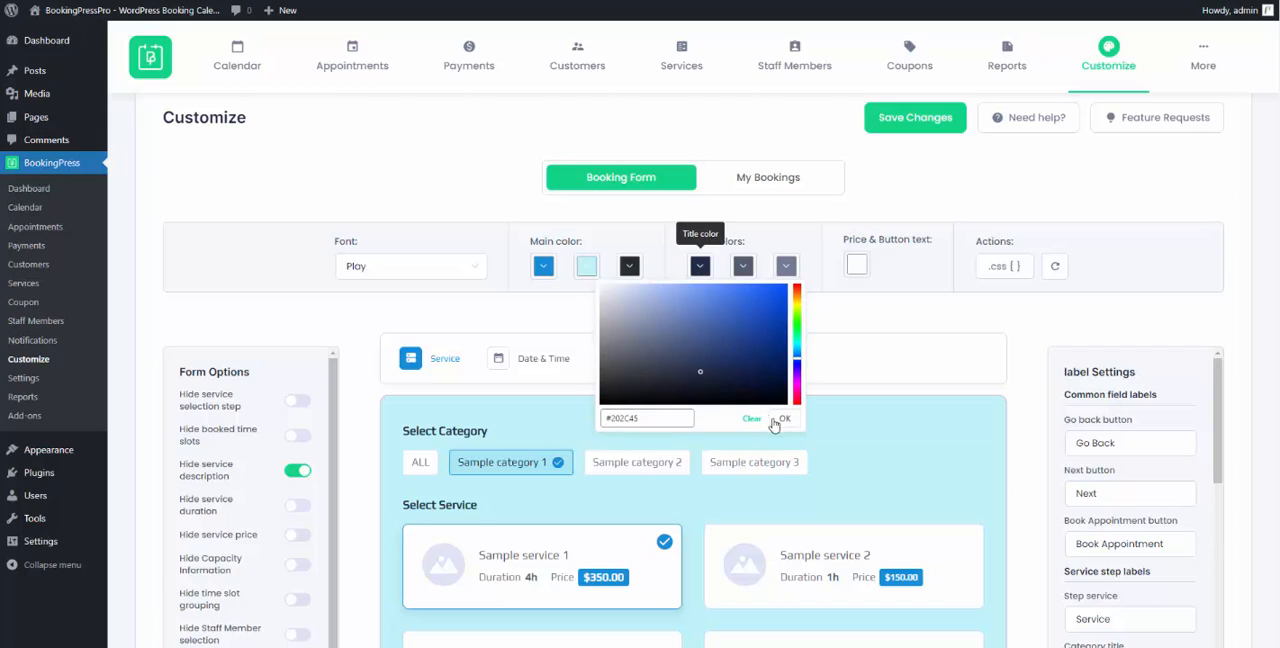
pyautogui.moveTo(797, 388); pyautogui.dragTo(796, 381)
pyautogui.moveTo(728, 331); pyautogui.dragTo(740, 300)
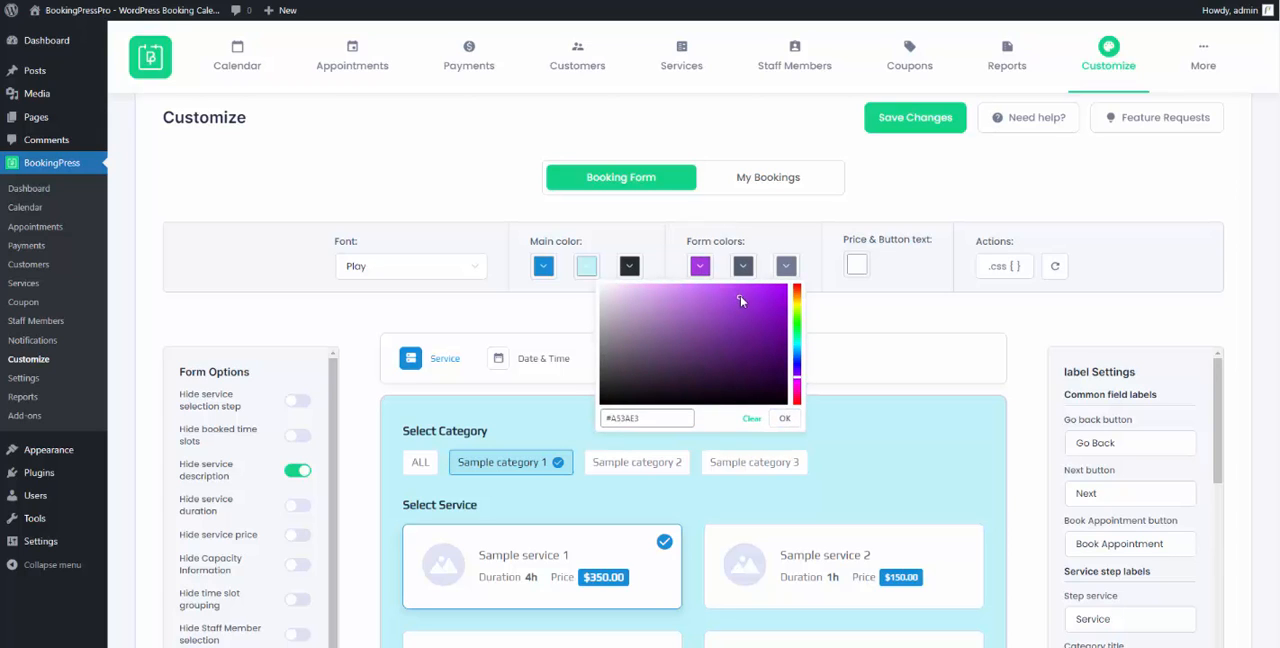
pyautogui.click(784, 418)
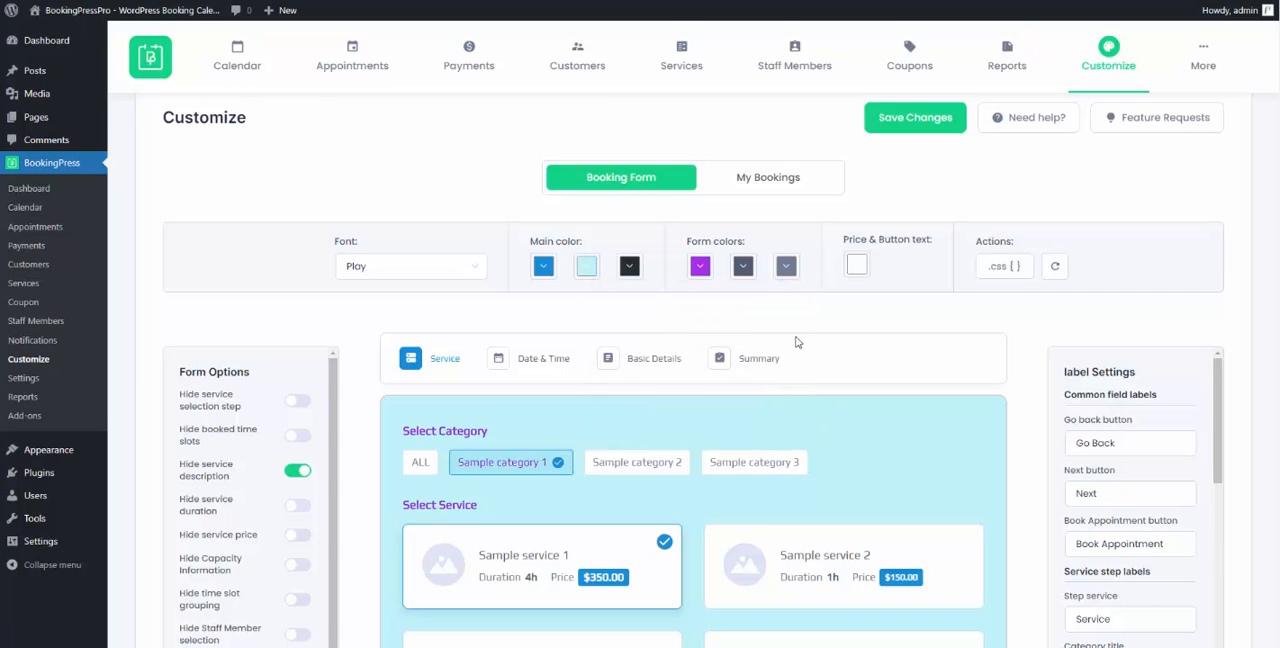
# - Set the second form color, used for service names and step labels, to golden yellow
pyautogui.click(744, 269)
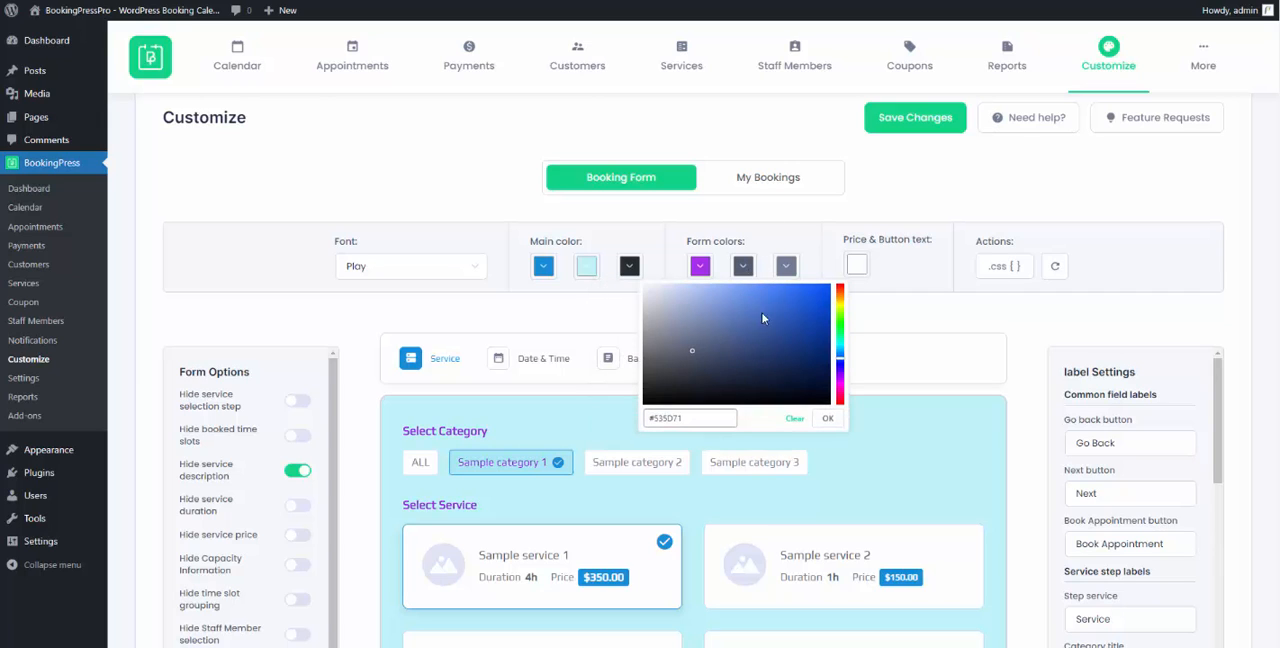
pyautogui.moveTo(842, 336); pyautogui.dragTo(842, 305)
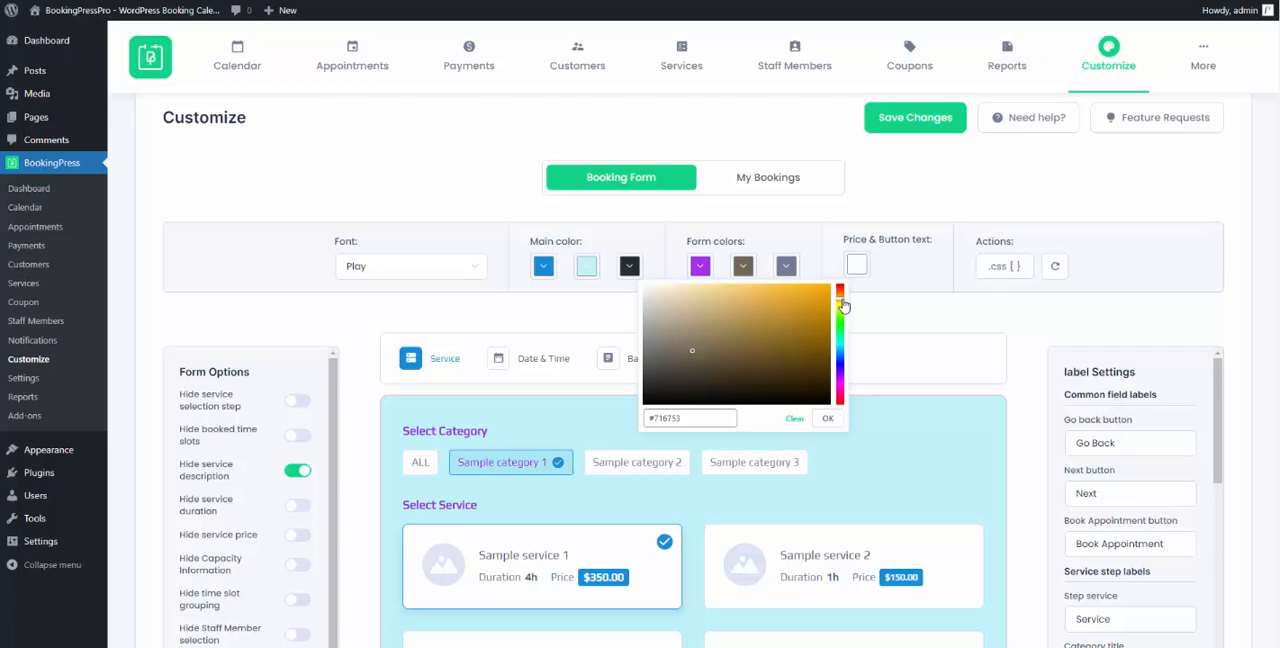
pyautogui.click(812, 295)
pyautogui.click(827, 418)
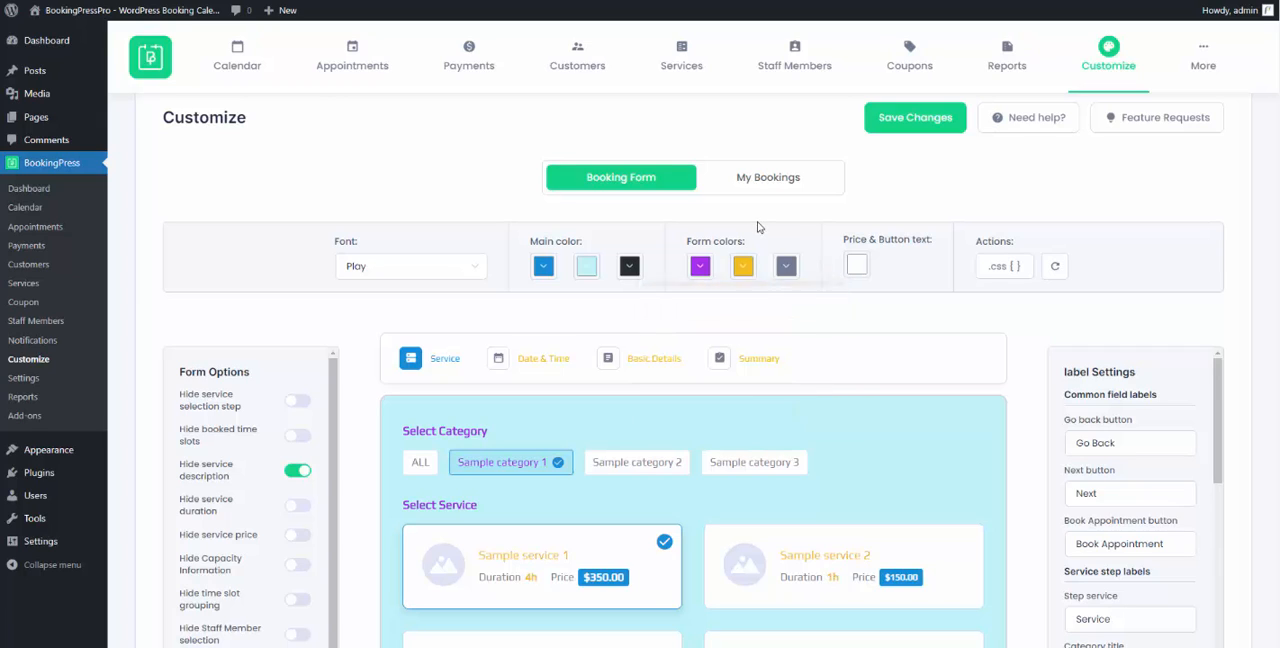
# - Set the third form color, used for the category and detail text, to bright magenta
pyautogui.click(787, 270)
pyautogui.click(884, 386)
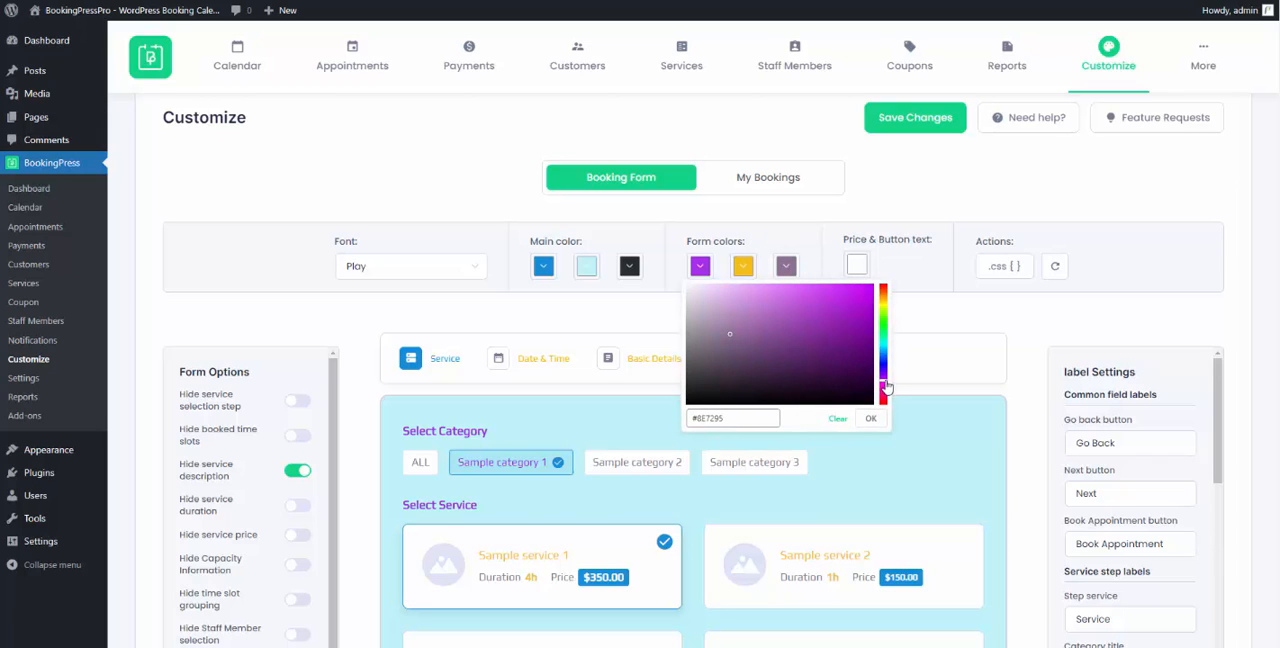
pyautogui.moveTo(884, 385); pyautogui.dragTo(886, 387)
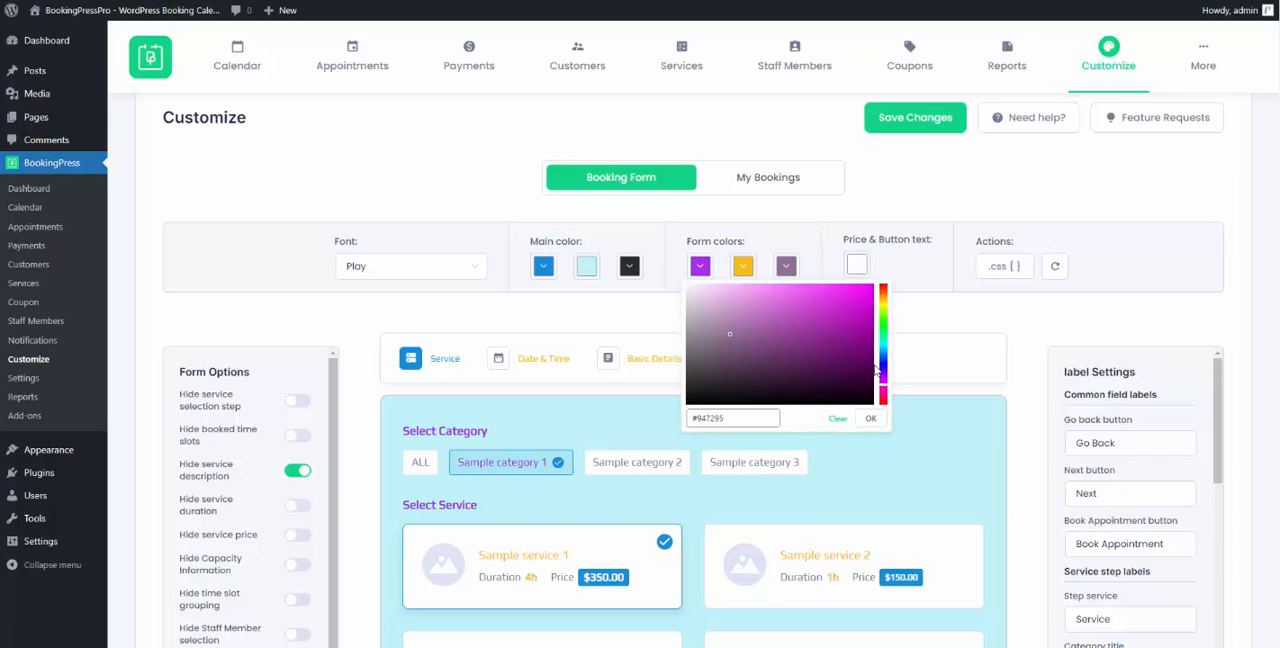
pyautogui.click(842, 294)
pyautogui.click(870, 418)
# - Set the price and button text color to golden yellow
pyautogui.click(856, 266)
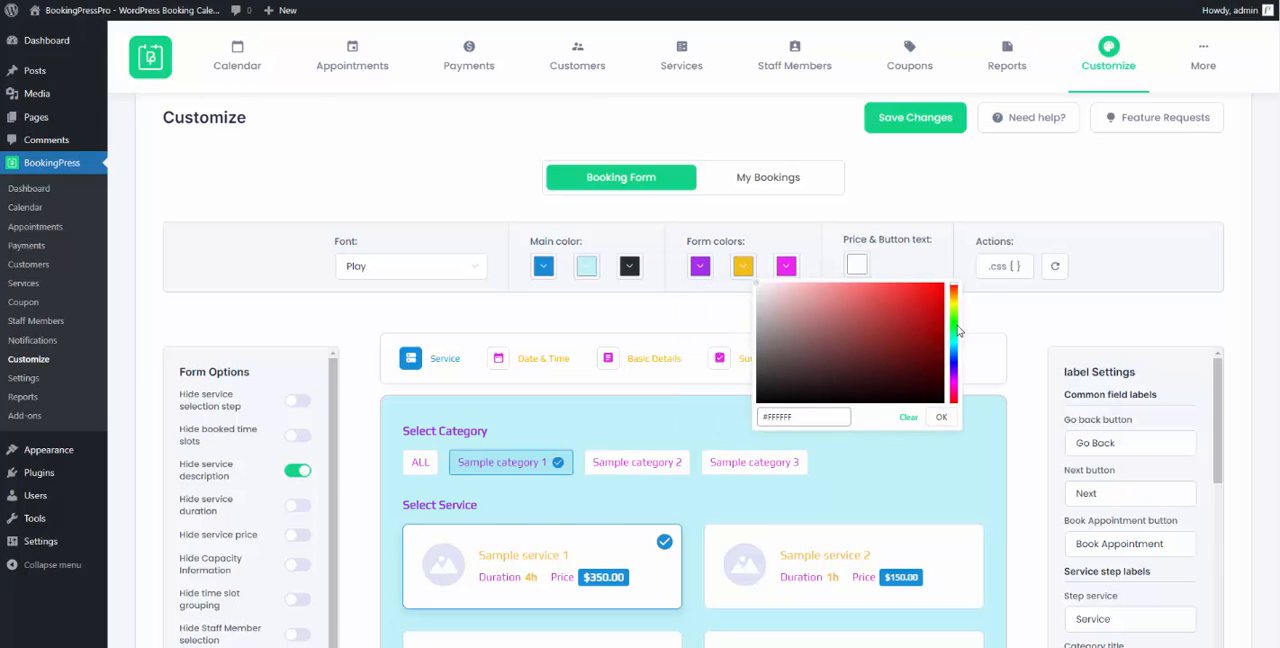
pyautogui.moveTo(953, 312); pyautogui.dragTo(908, 290)
pyautogui.click(919, 287)
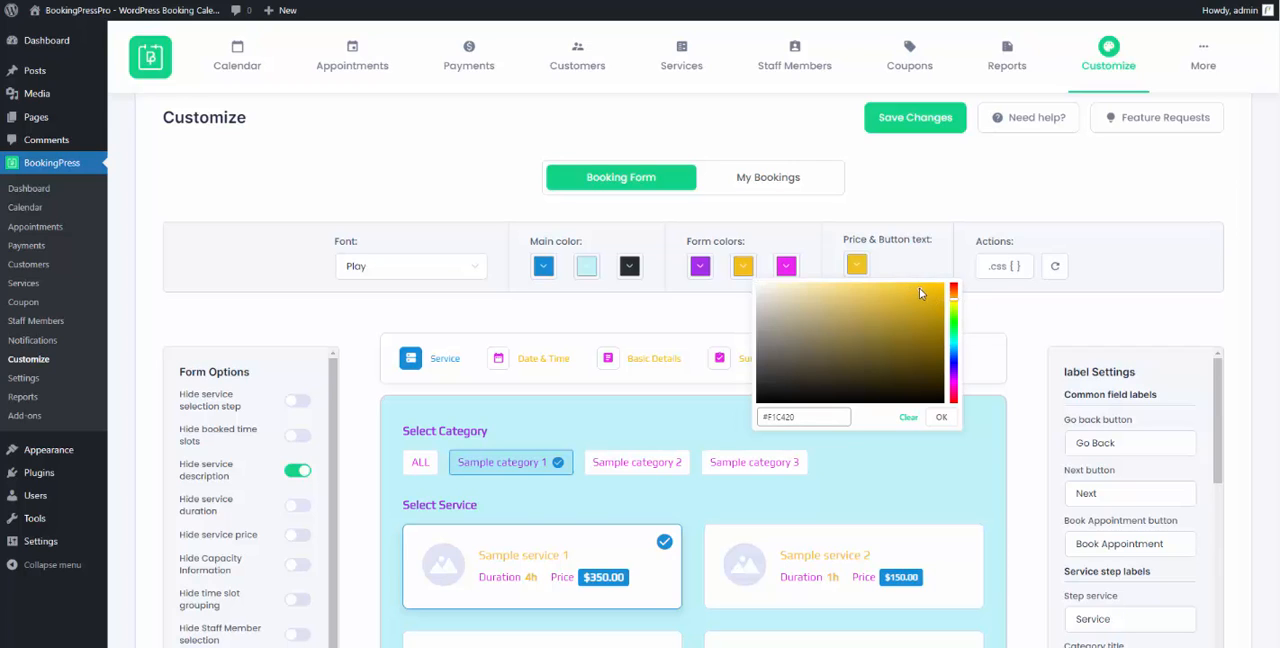
pyautogui.moveTo(956, 307); pyautogui.dragTo(955, 304)
pyautogui.click(921, 283)
pyautogui.click(946, 417)
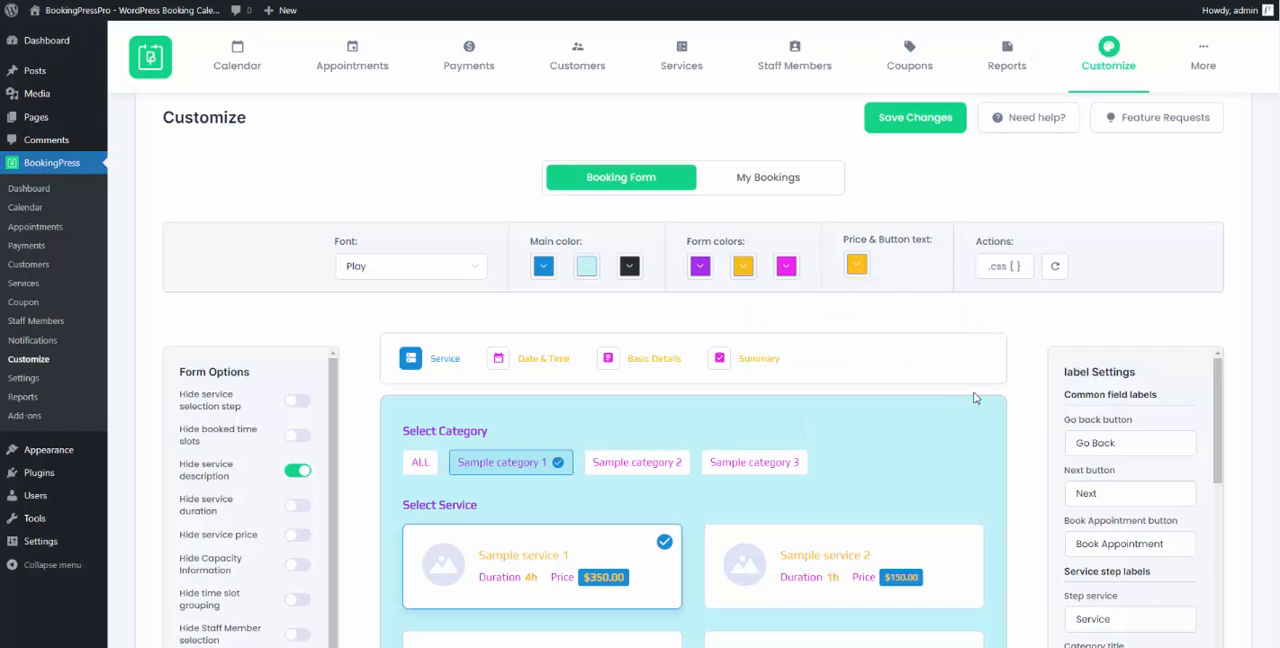
# - Review the service cards in the form preview and view the form's custom CSS without editing it
pyautogui.scroll(-2, 630, 376)
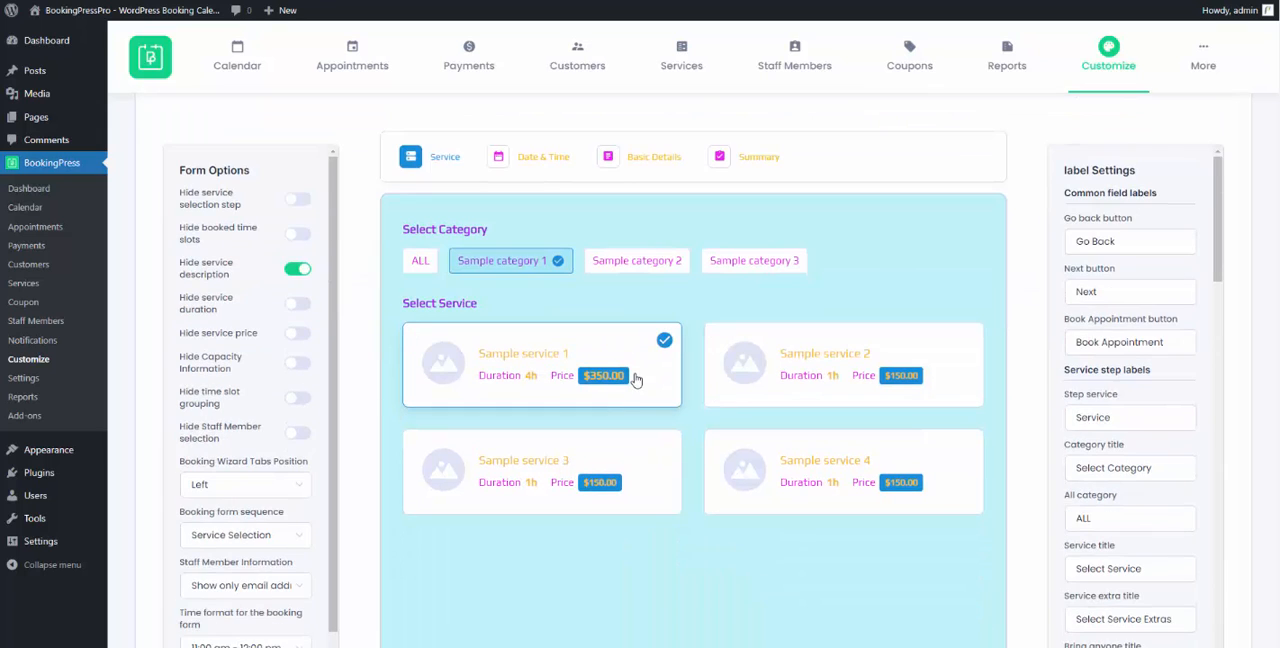
pyautogui.scroll(1, 631, 355)
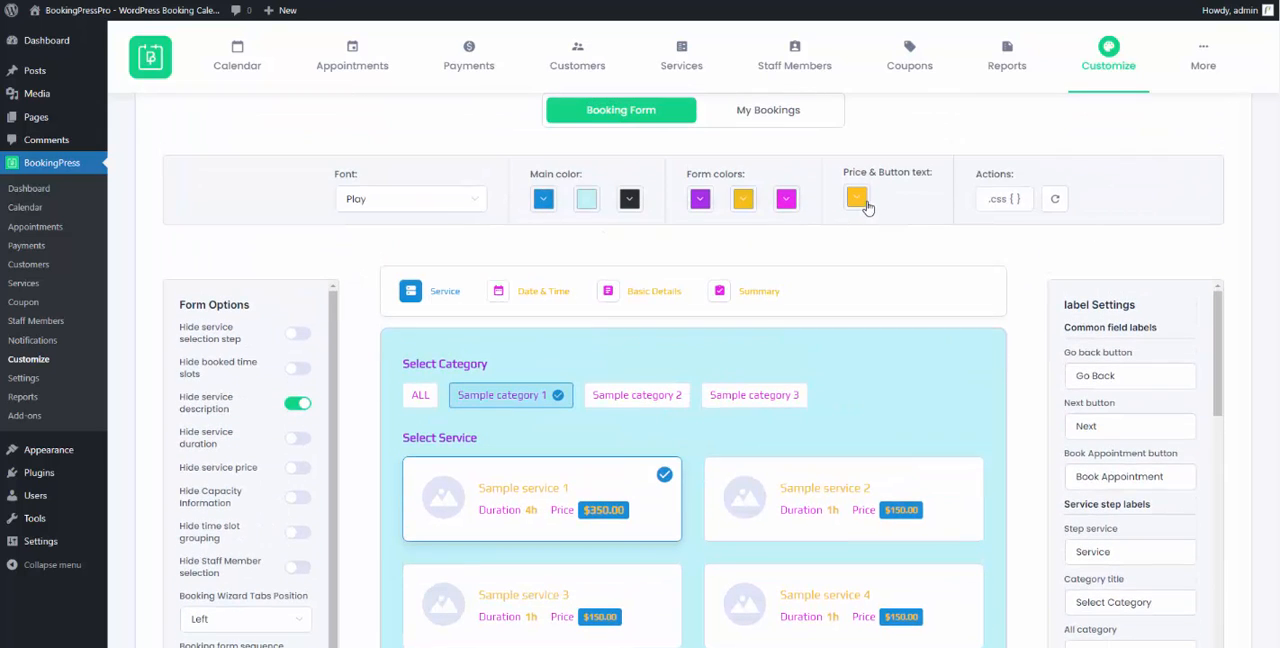
pyautogui.click(1005, 200)
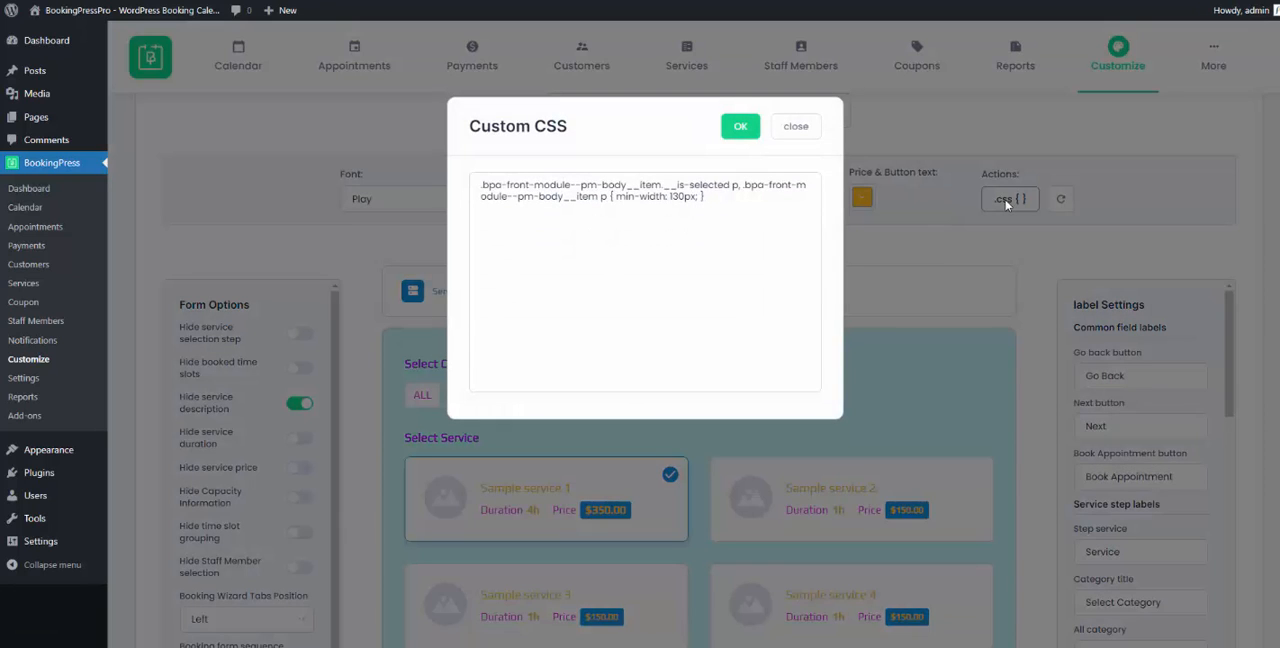
pyautogui.click(774, 128)
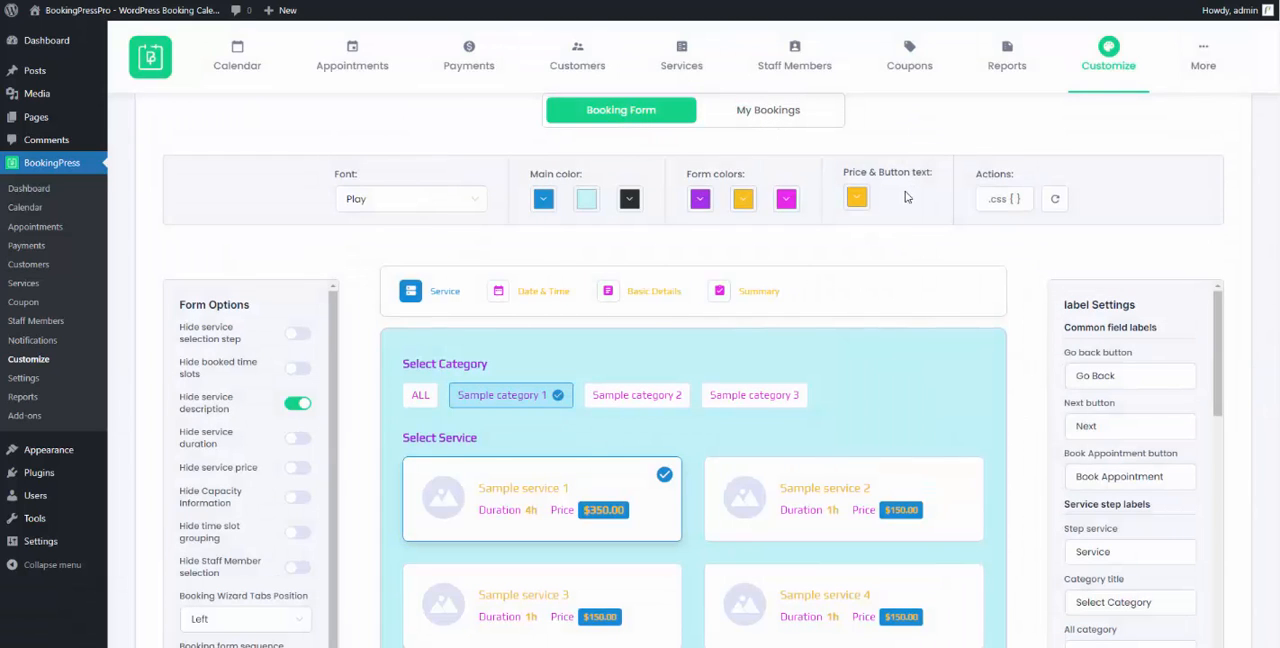
# - Switch hiding of the service description off and back on, and hide the service duration on the booking form
pyautogui.scroll(-1, 700, 280)
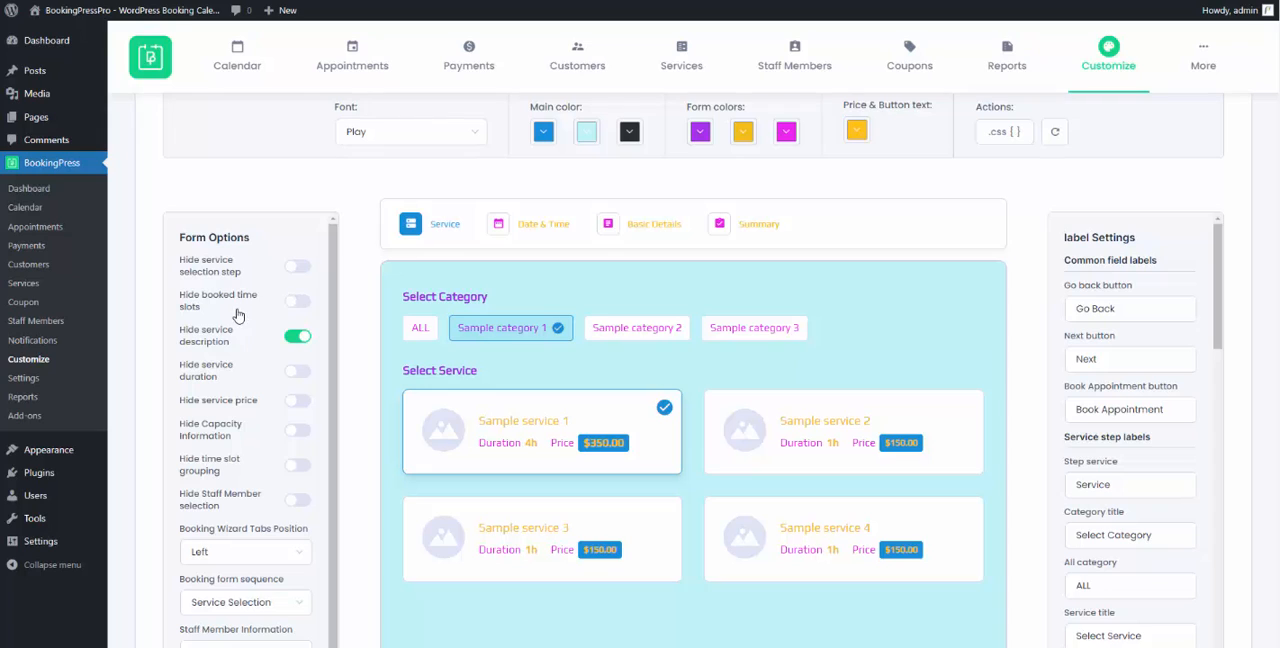
pyautogui.click(298, 338)
pyautogui.click(299, 343)
pyautogui.click(296, 378)
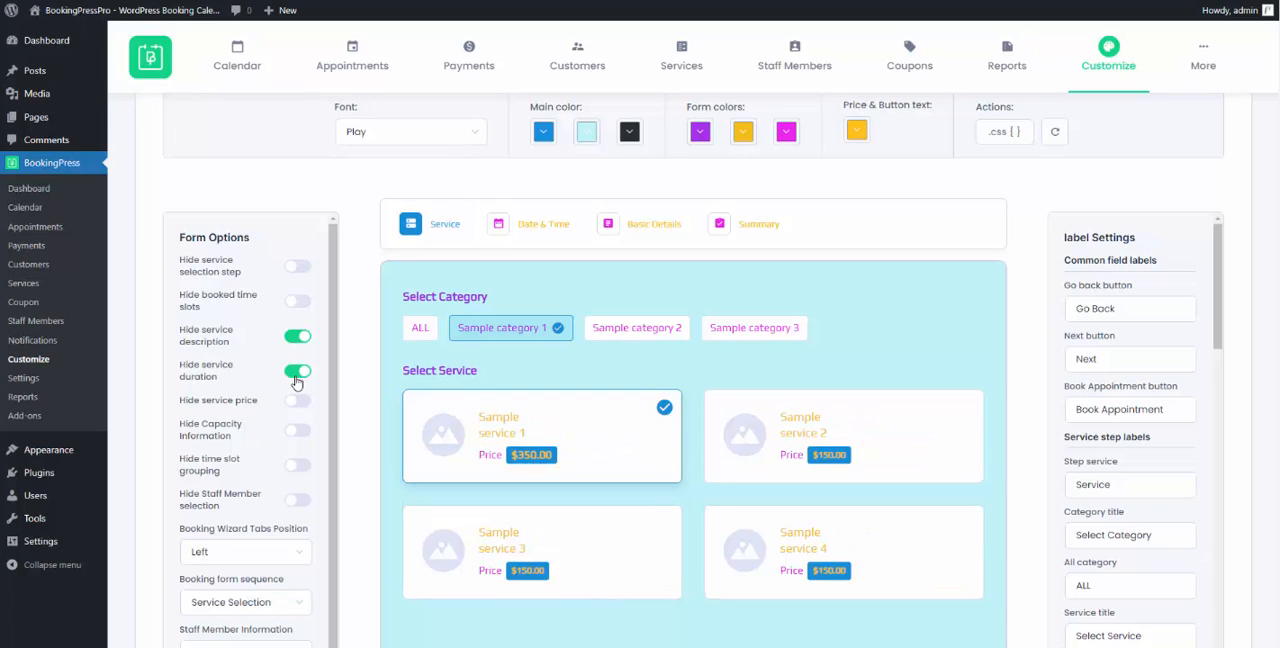
# - Show the service duration on the booking form again, and switch hiding of the service price on and back off
pyautogui.click(296, 379)
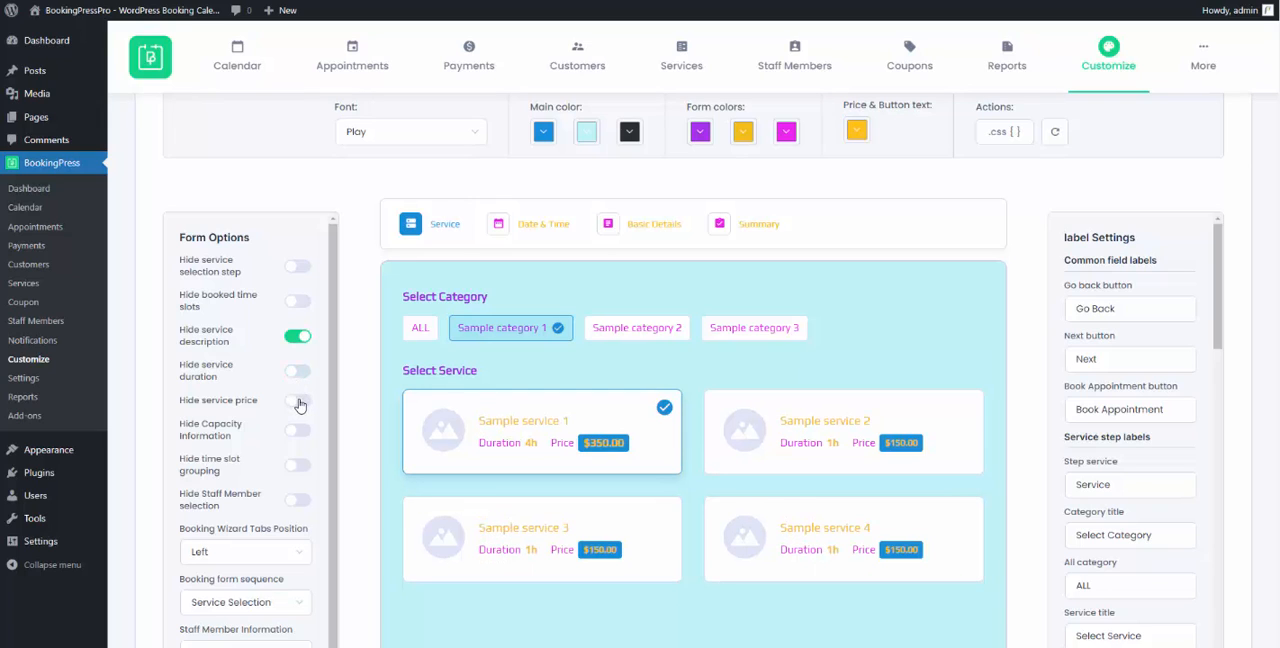
pyautogui.click(299, 402)
pyautogui.click(299, 402)
pyautogui.scroll(-2, 440, 420)
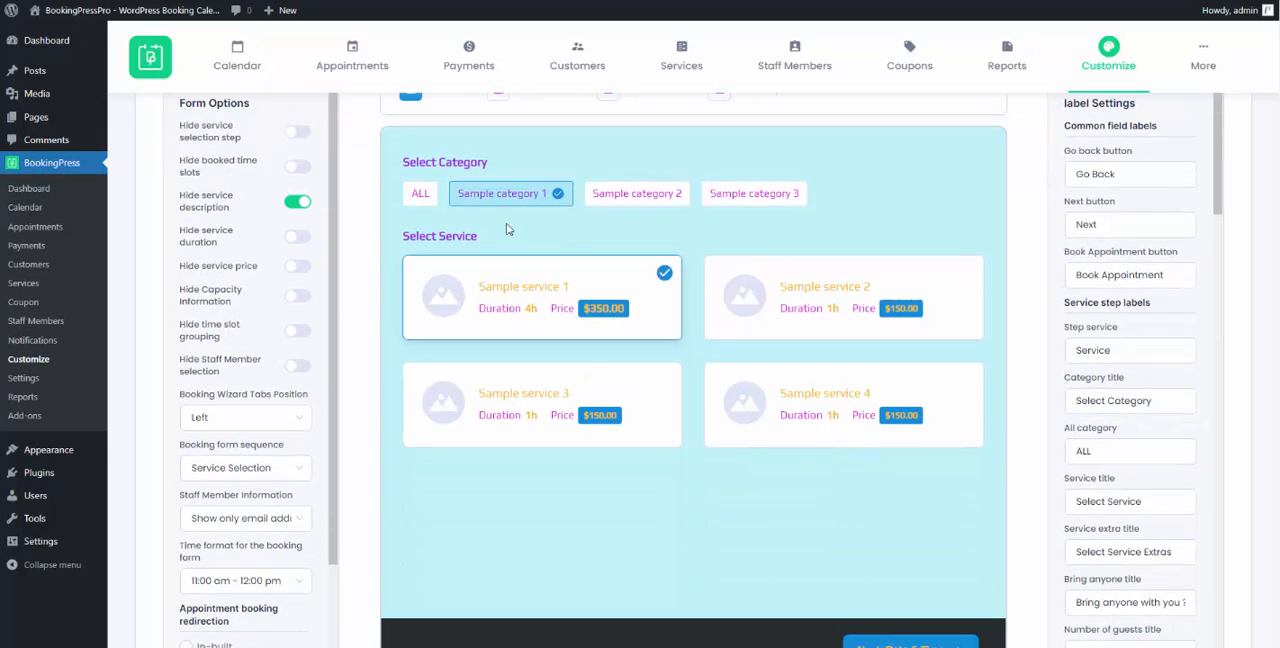
pyautogui.scroll(1, 597, 137)
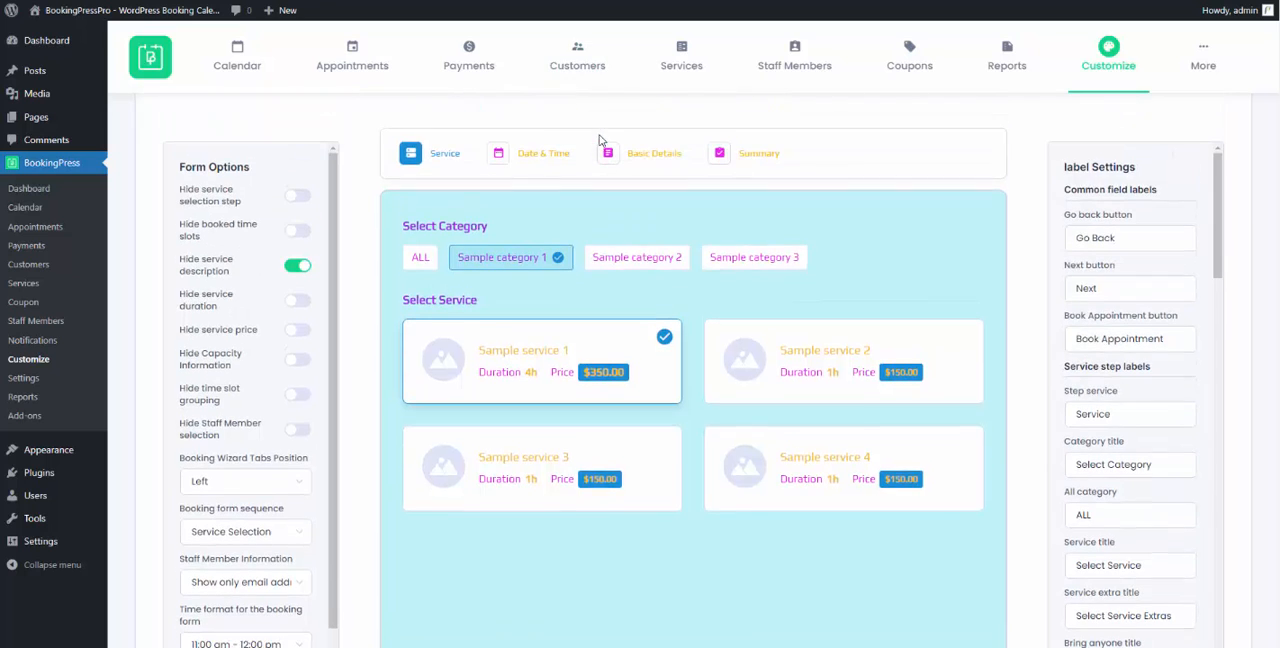
# - Preview the Date & Time step and switch hiding of the time slot grouping on and back off
pyautogui.click(534, 160)
pyautogui.click(301, 400)
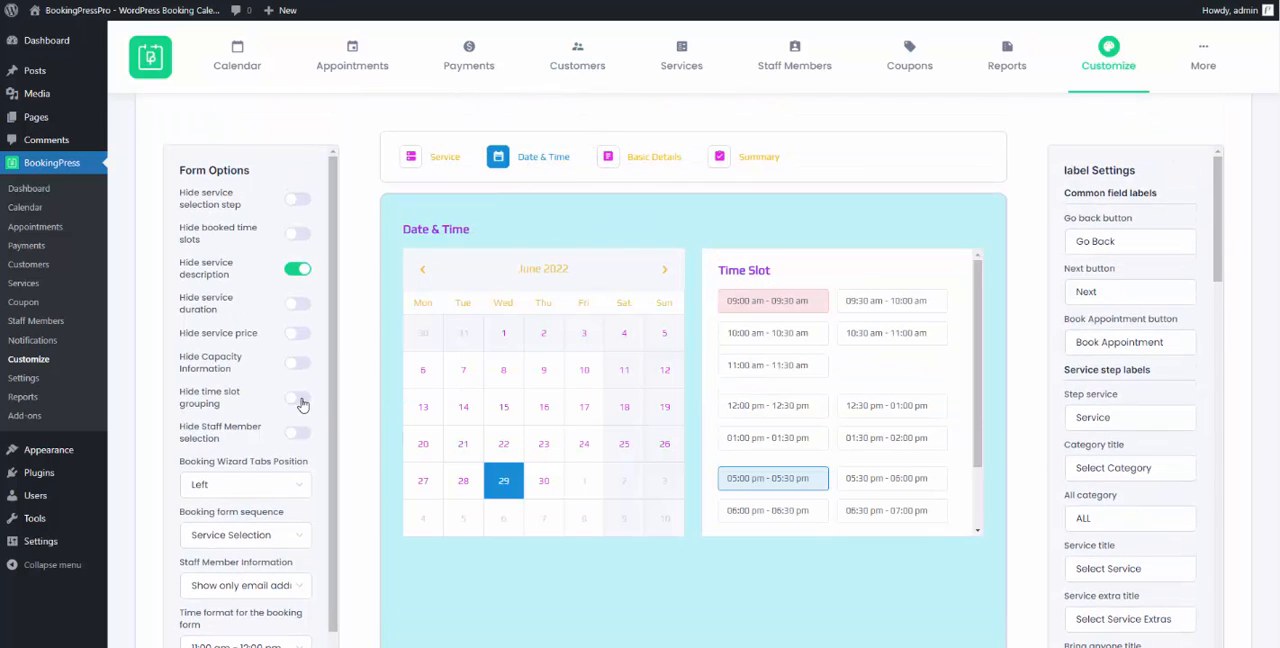
pyautogui.click(300, 399)
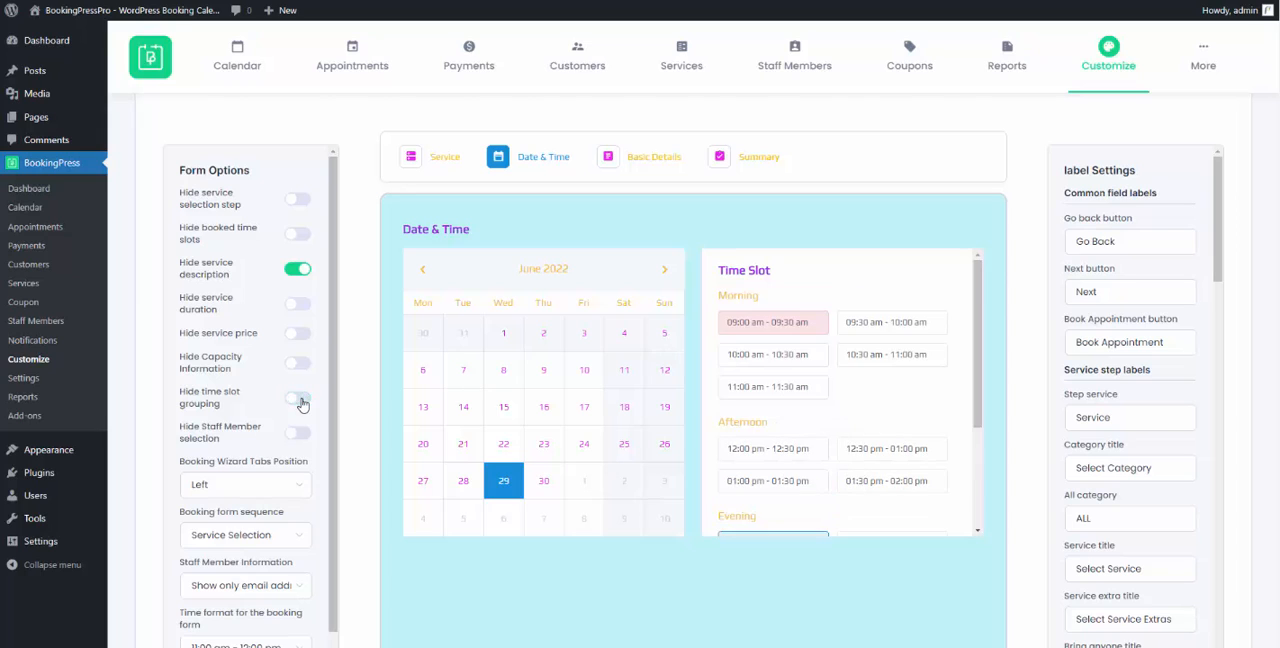
# - Check the wizard tabs position options without changing them, and set the booking form sequence to Staff Member Selection
pyautogui.click(297, 487)
pyautogui.click(295, 487)
pyautogui.scroll(-1, 294, 488)
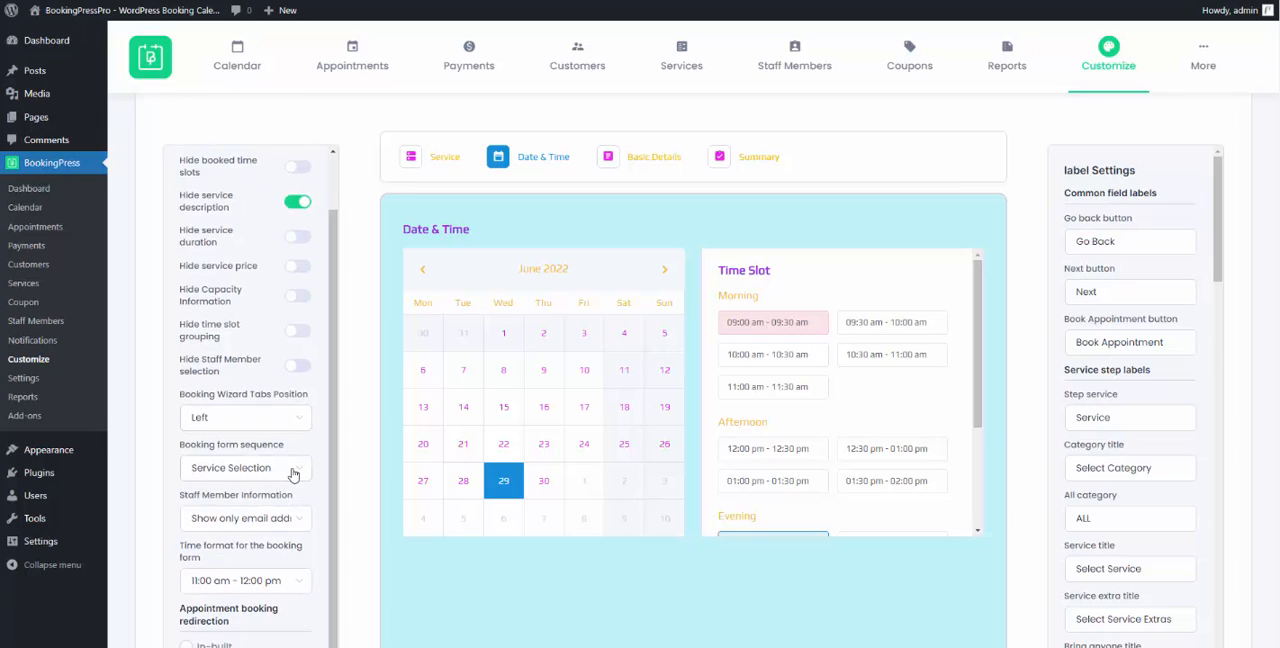
pyautogui.click(289, 472)
pyautogui.click(260, 540)
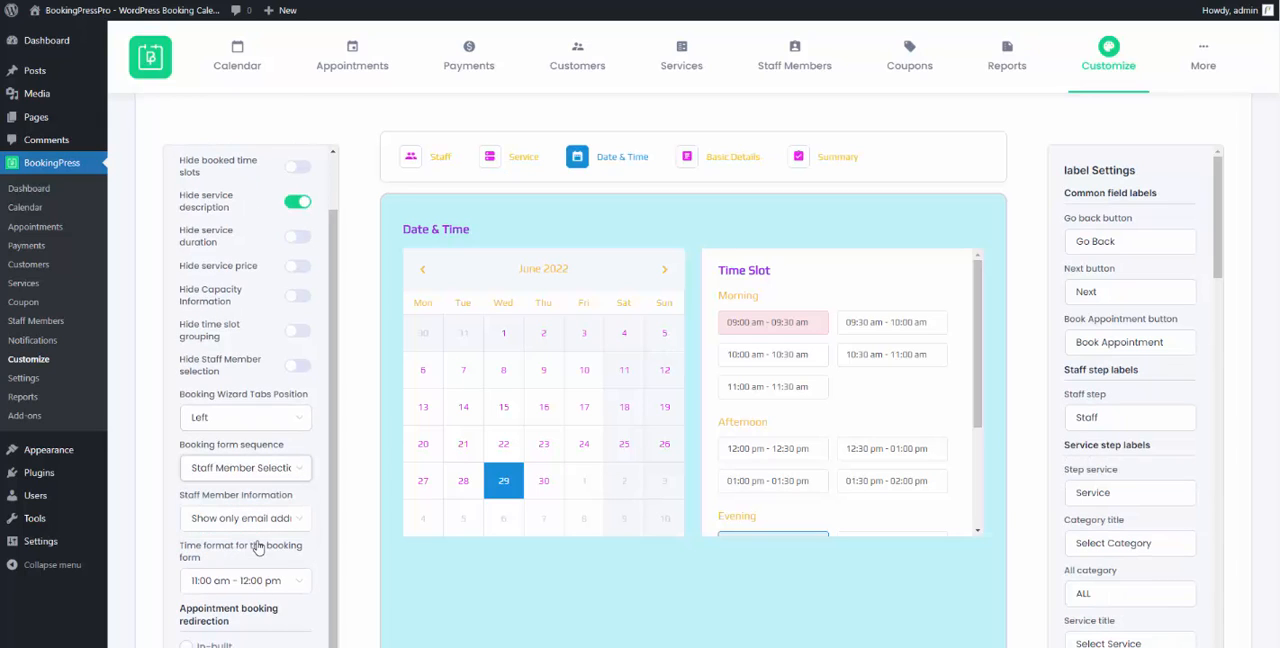
# - View the staff member information options without changing them, and set the booking form's time format to 11:00 - 12:00
pyautogui.click(284, 520)
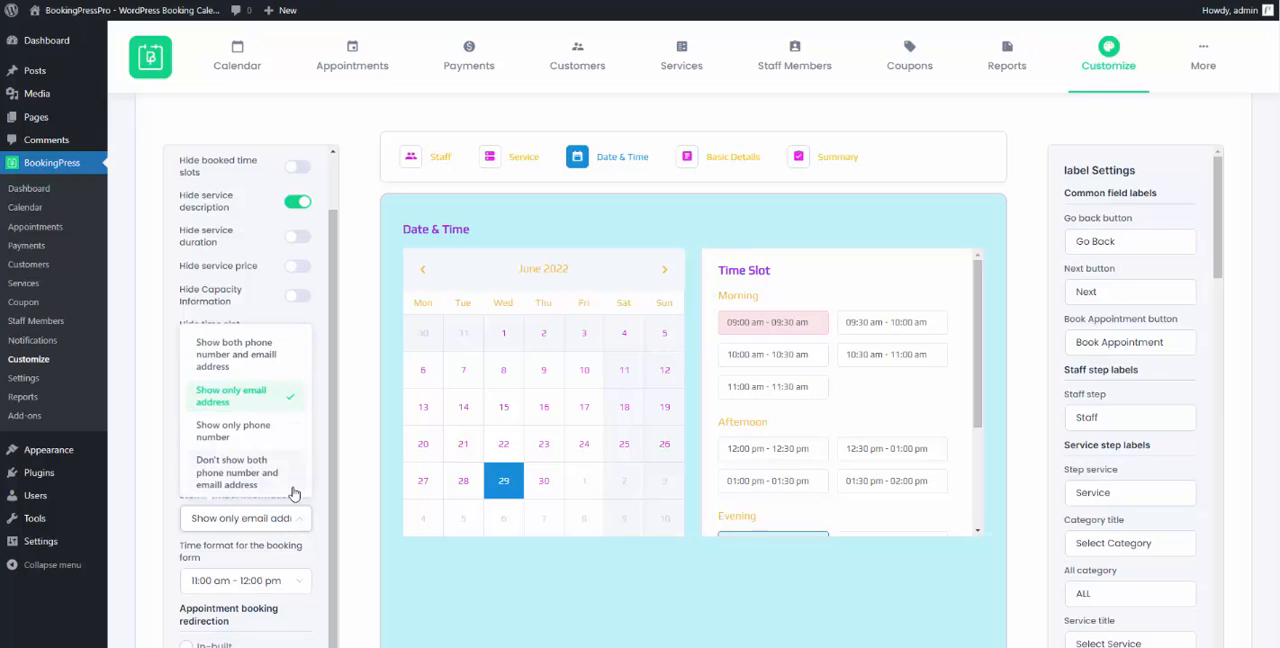
pyautogui.scroll(-1, 272, 430)
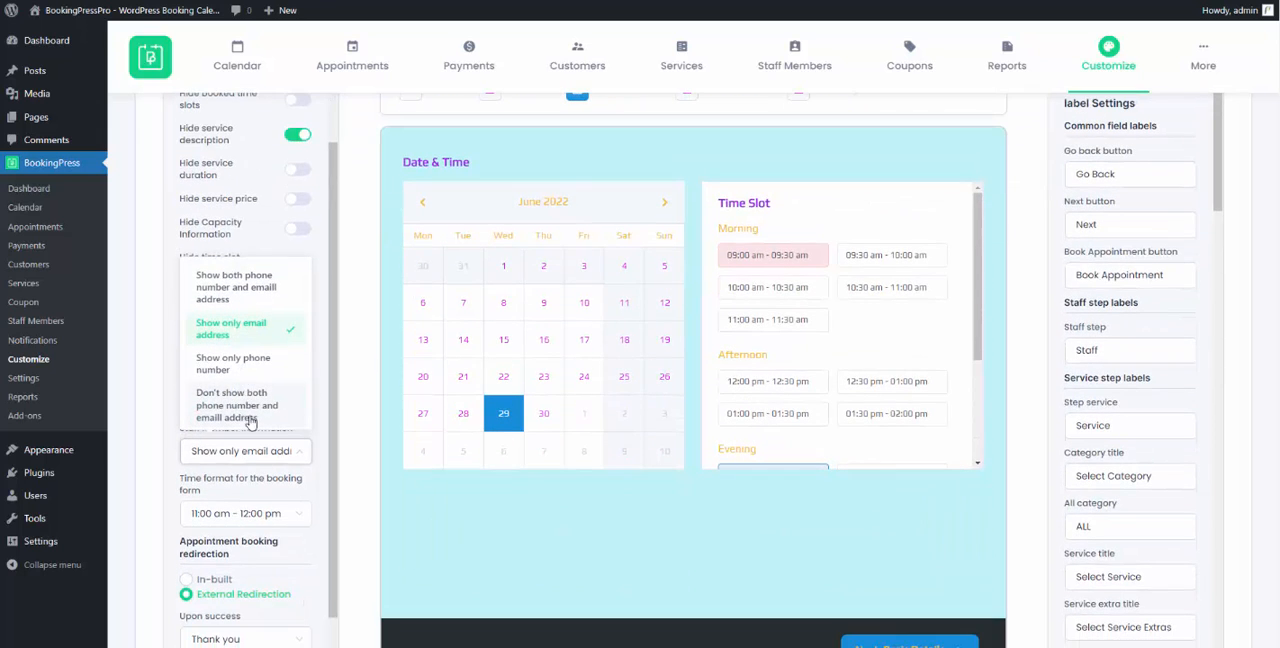
pyautogui.click(262, 456)
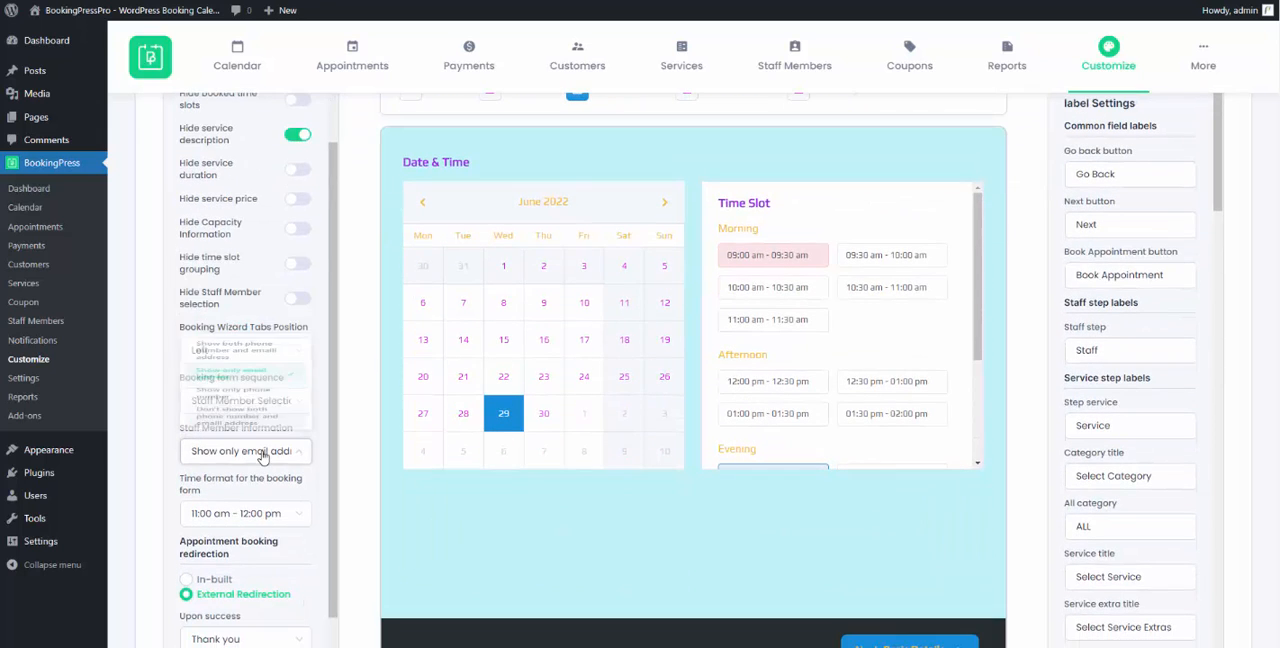
pyautogui.click(295, 520)
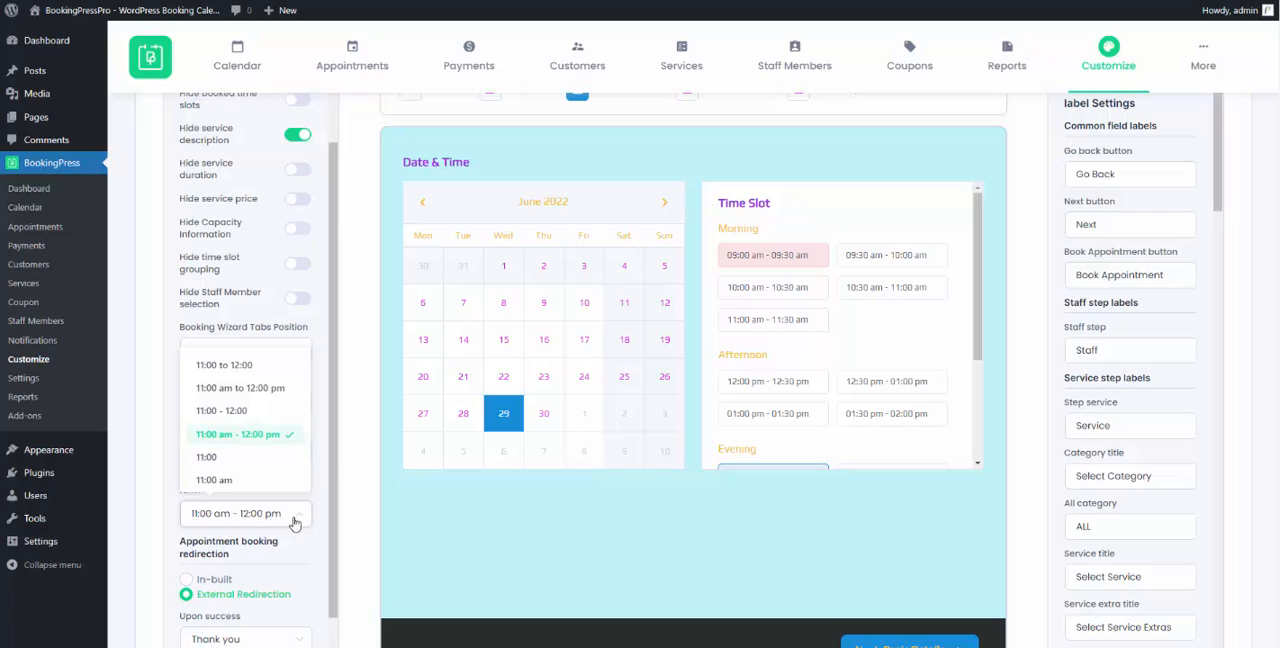
pyautogui.click(247, 412)
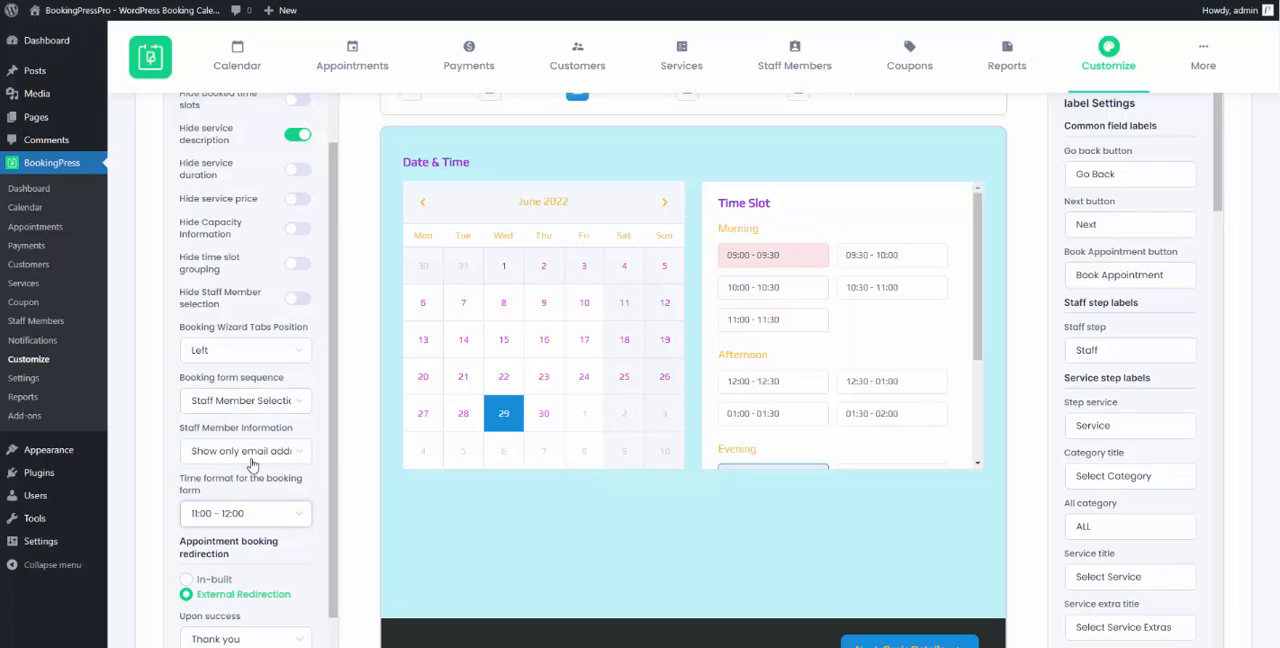
# - Check the external redirection page options for booking success and failure, leaving both selections as they are
pyautogui.scroll(-1, 255, 511)
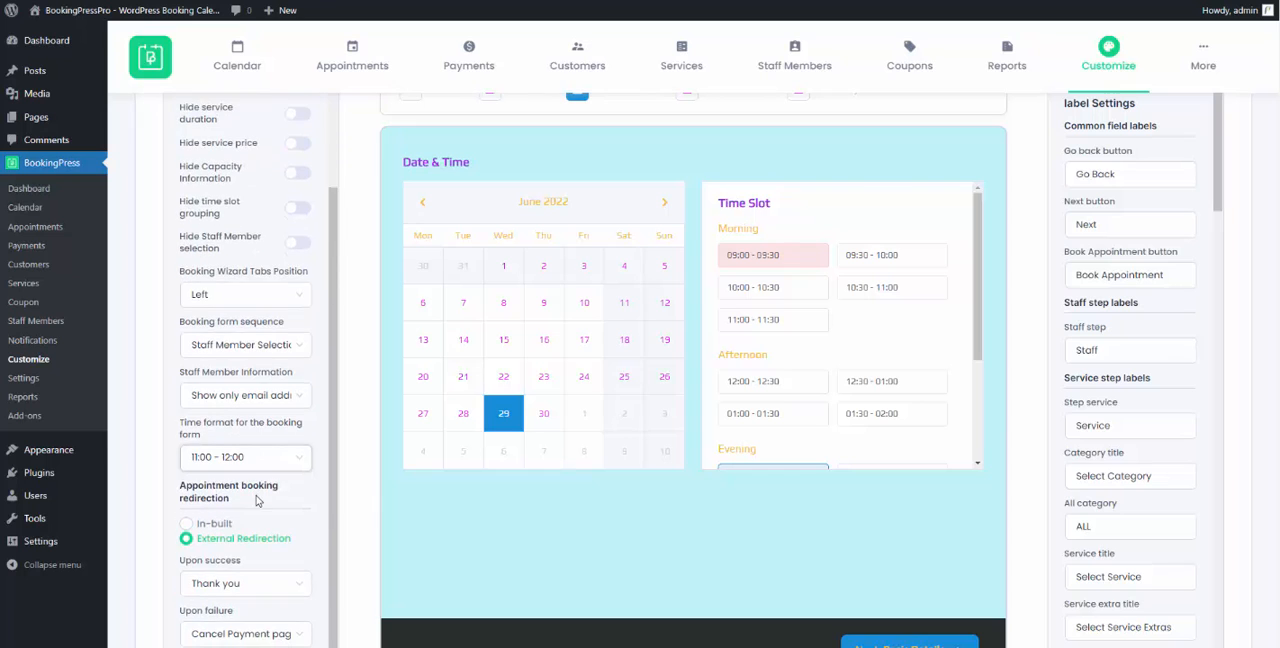
pyautogui.scroll(-3, 275, 488)
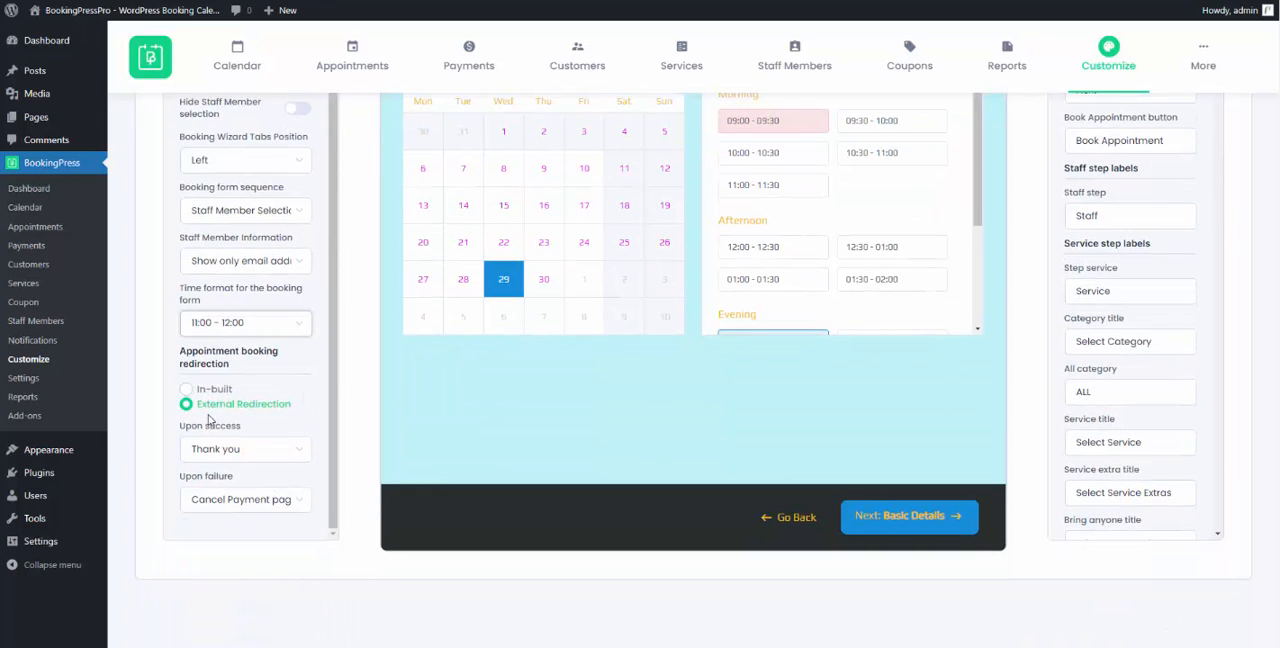
pyautogui.click(214, 457)
pyautogui.click(214, 457)
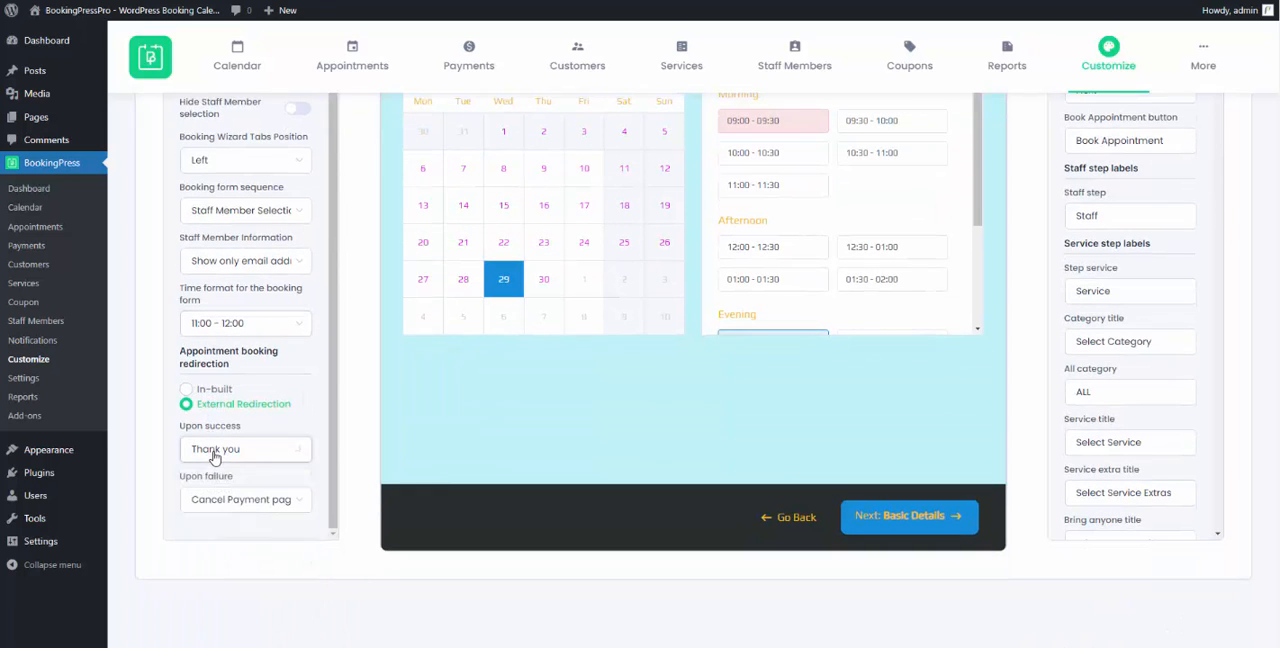
pyautogui.click(220, 500)
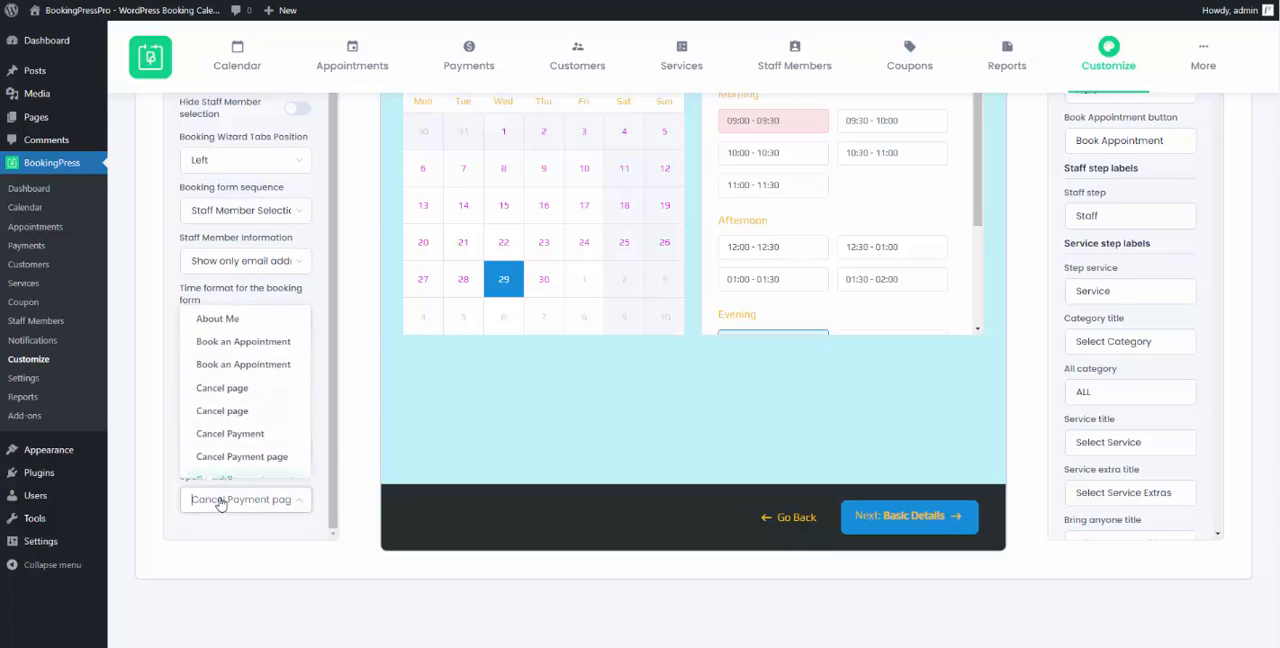
pyautogui.click(220, 503)
# - Switch the appointment booking redirection to In-built and review its thank you and failed payment messages
pyautogui.click(203, 392)
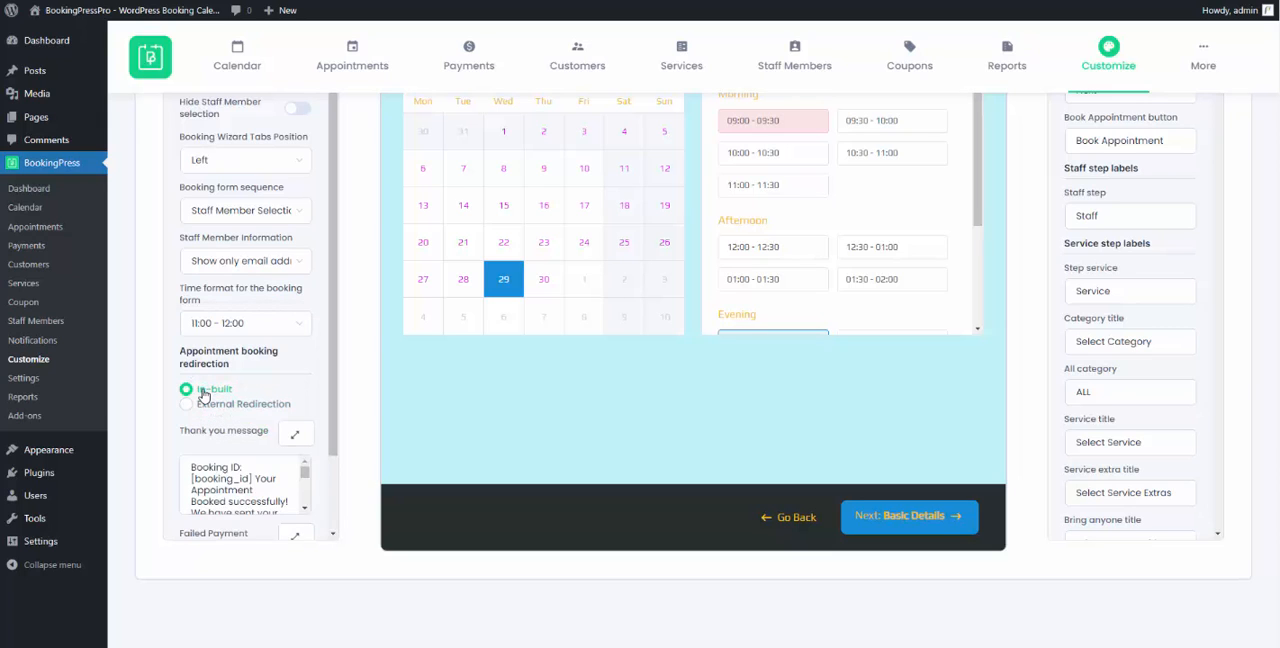
pyautogui.scroll(-4, 284, 515)
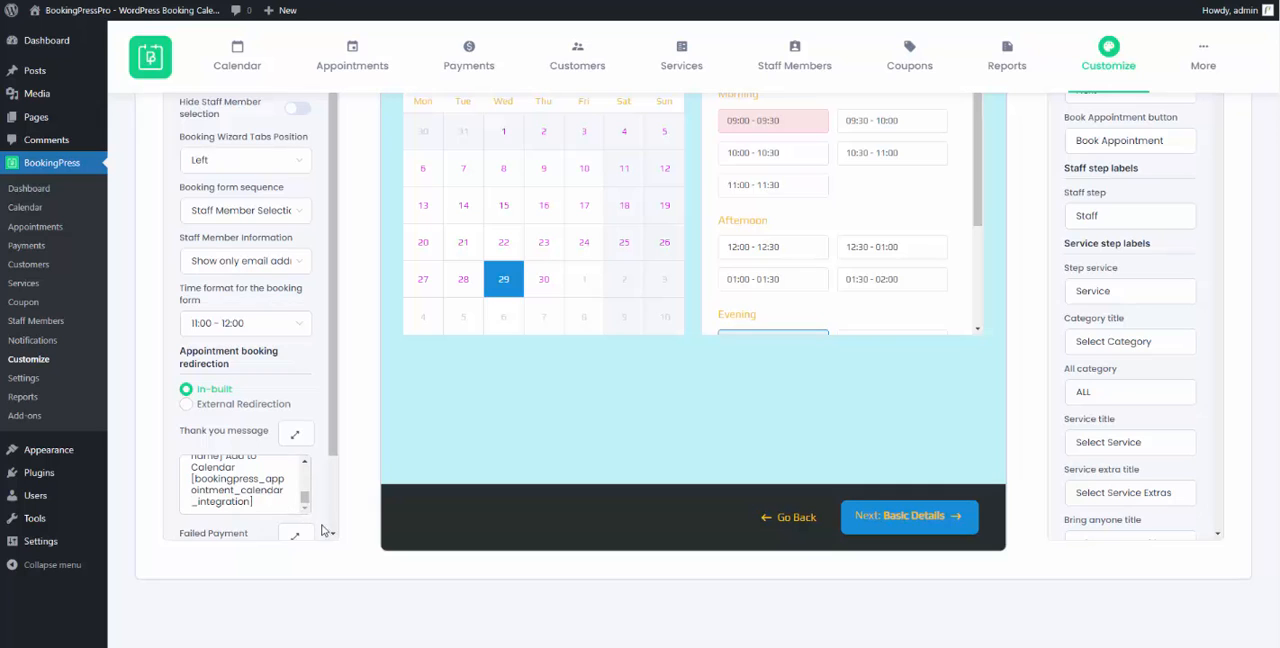
pyautogui.scroll(-2, 288, 511)
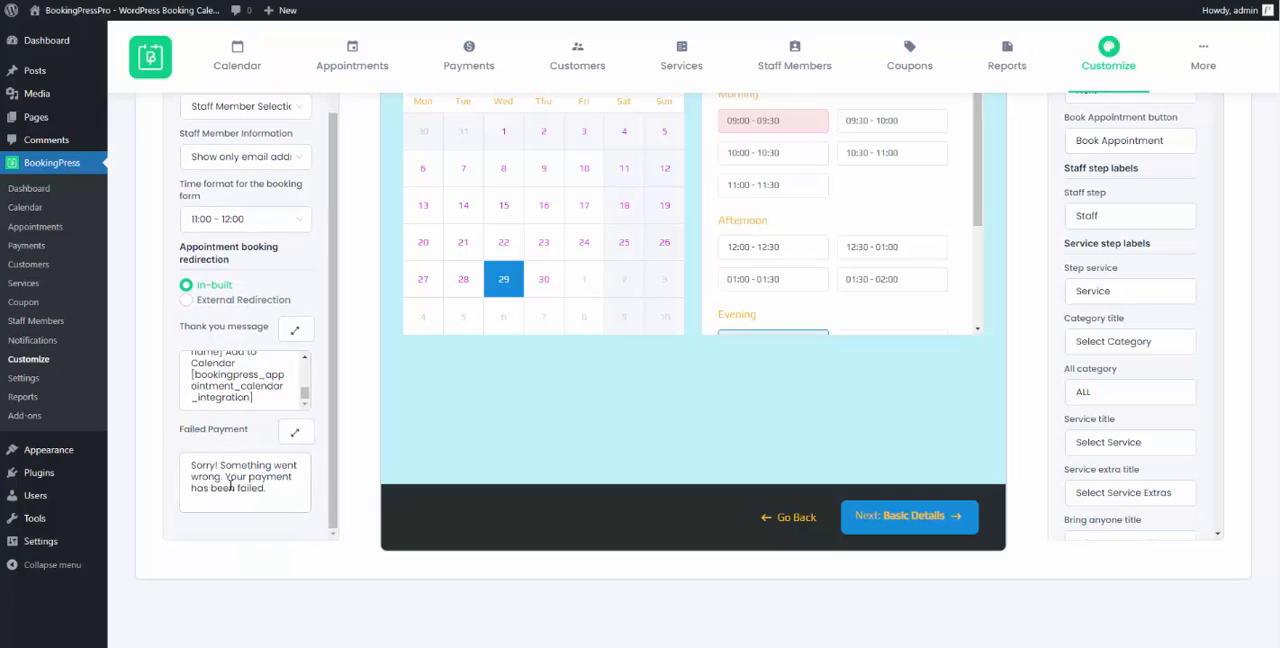
# - Review the Service and Date & Time steps in the form preview
pyautogui.scroll(3, 450, 480)
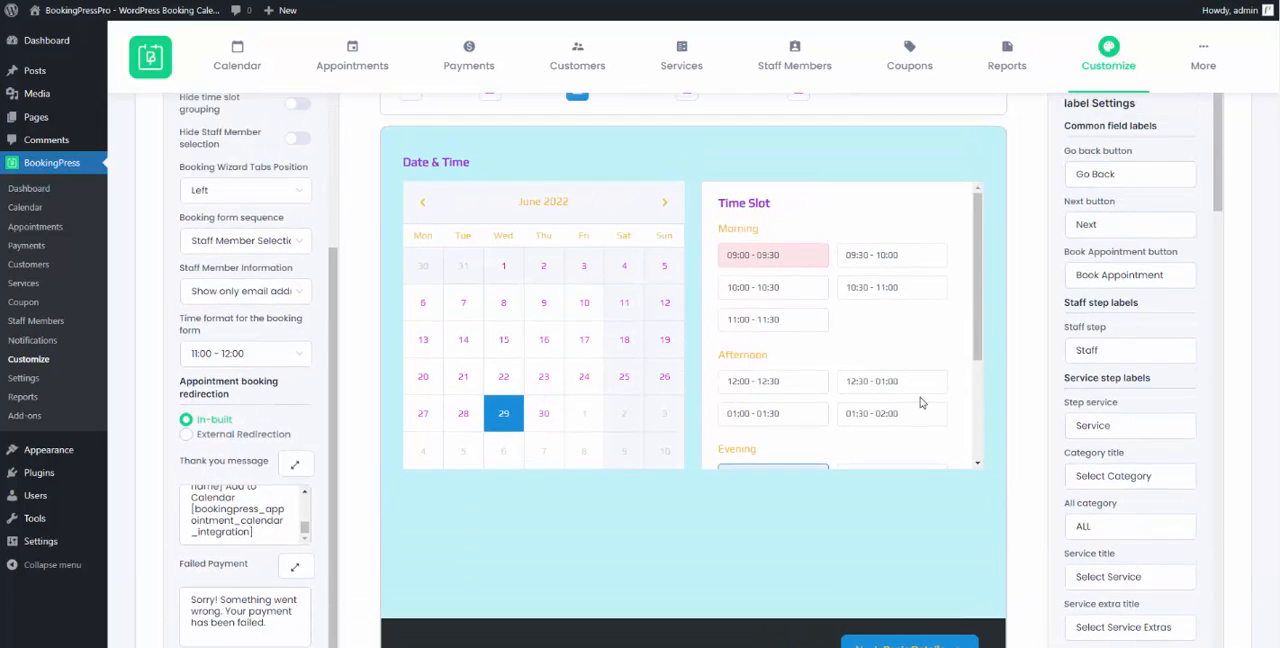
pyautogui.click(515, 228)
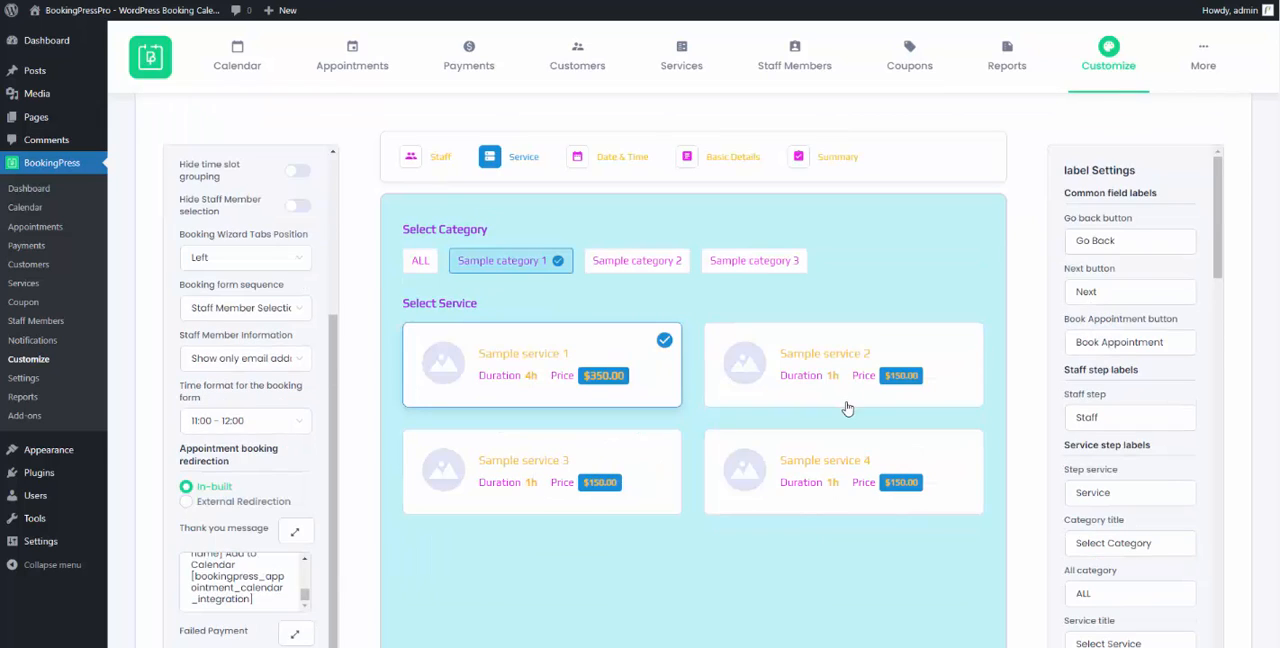
pyautogui.scroll(-3, 846, 408)
pyautogui.scroll(1, 548, 112)
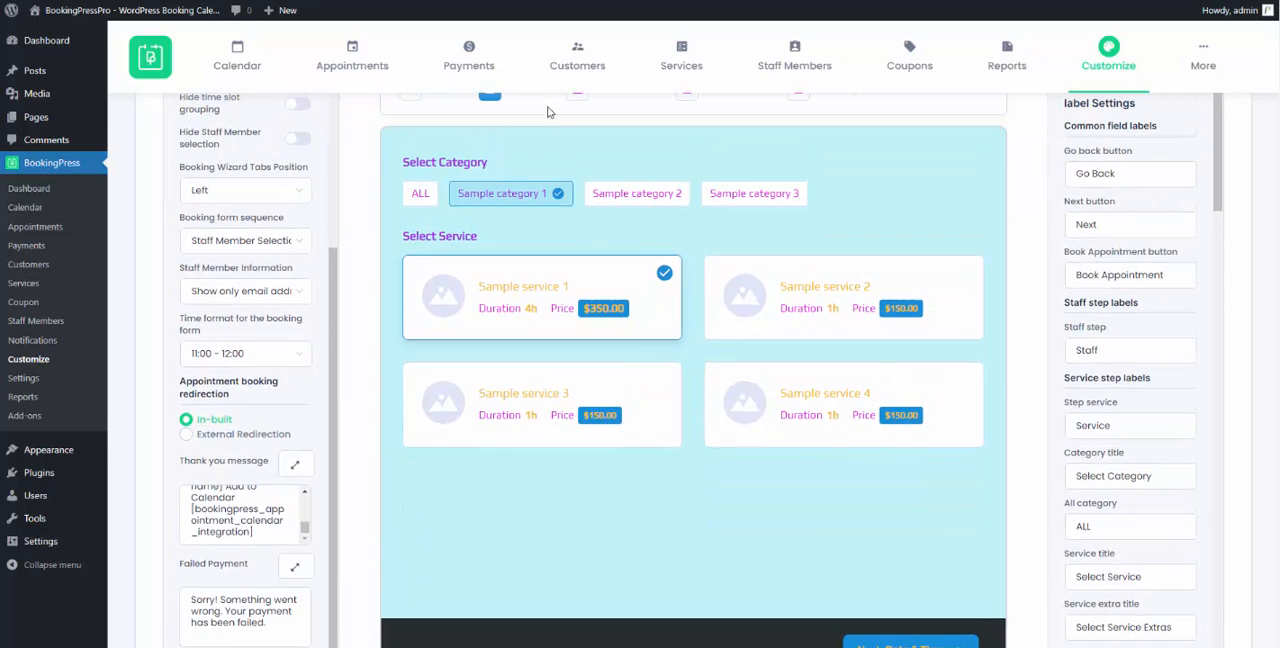
pyautogui.click(577, 100)
pyautogui.scroll(-3, 989, 277)
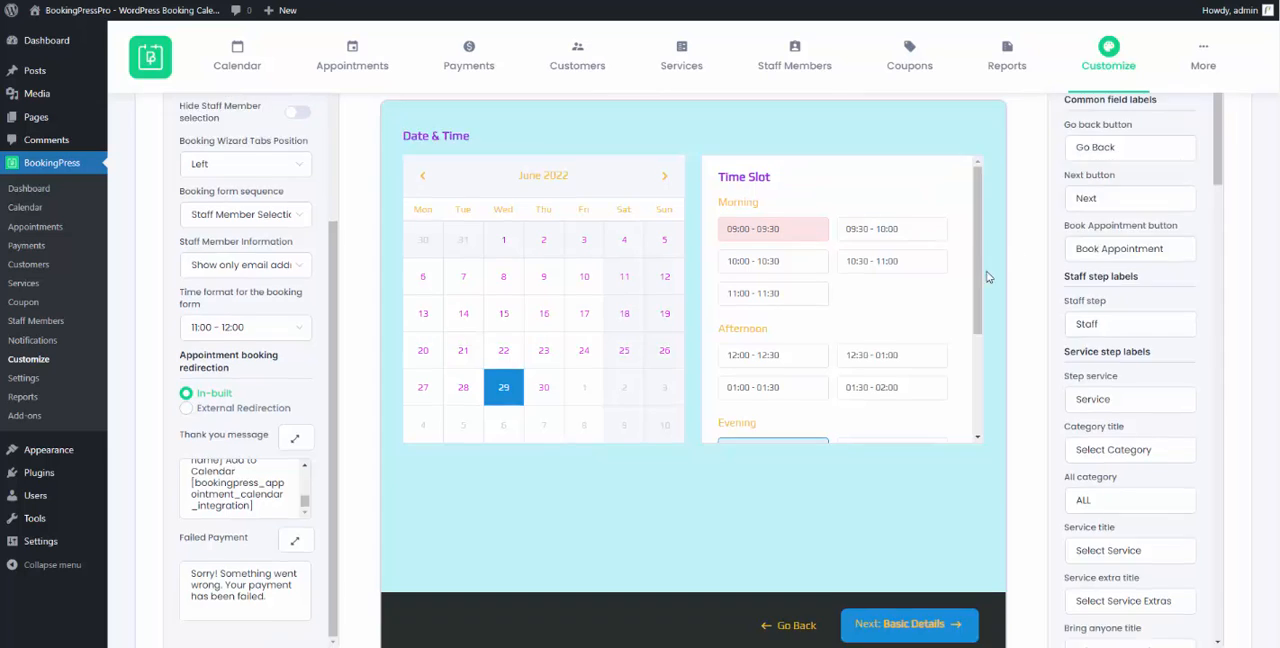
pyautogui.scroll(1, 1105, 115)
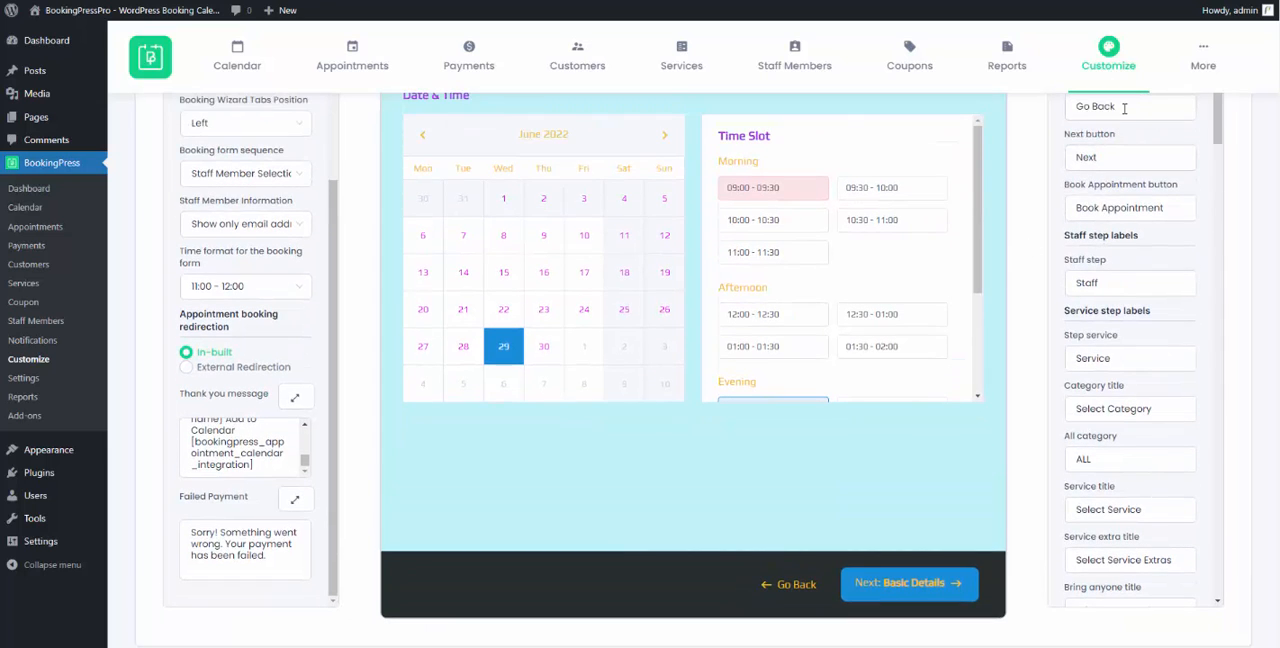
# - Set the go back button label to "Pervious" and the next button label to "Nex"
pyautogui.tripleClick(1124, 108)
pyautogui.press('BackSpace')
pyautogui.write('Pervious')
pyautogui.click(1128, 160)
pyautogui.press('BackSpace')
pyautogui.scroll(2, 883, 367)
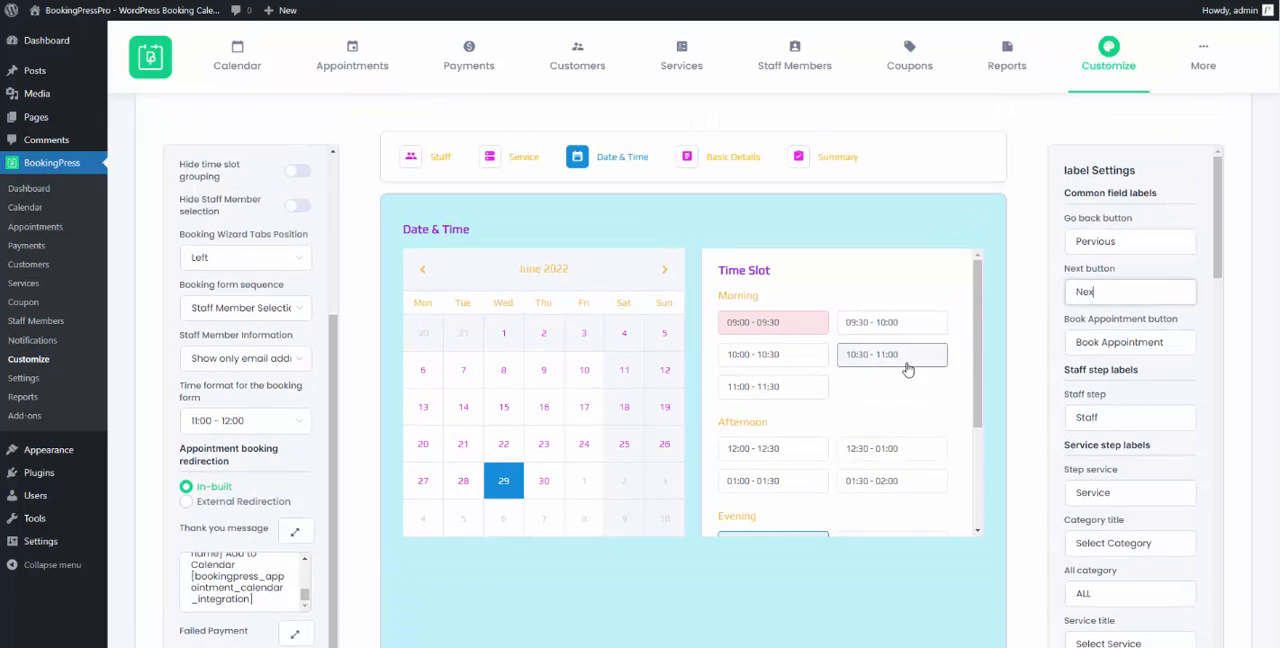
# - Examine the navigation button labels and the list of time slots in the Date & Time preview
pyautogui.click(1177, 347)
pyautogui.scroll(-3, 983, 337)
pyautogui.scroll(-2, 1008, 300)
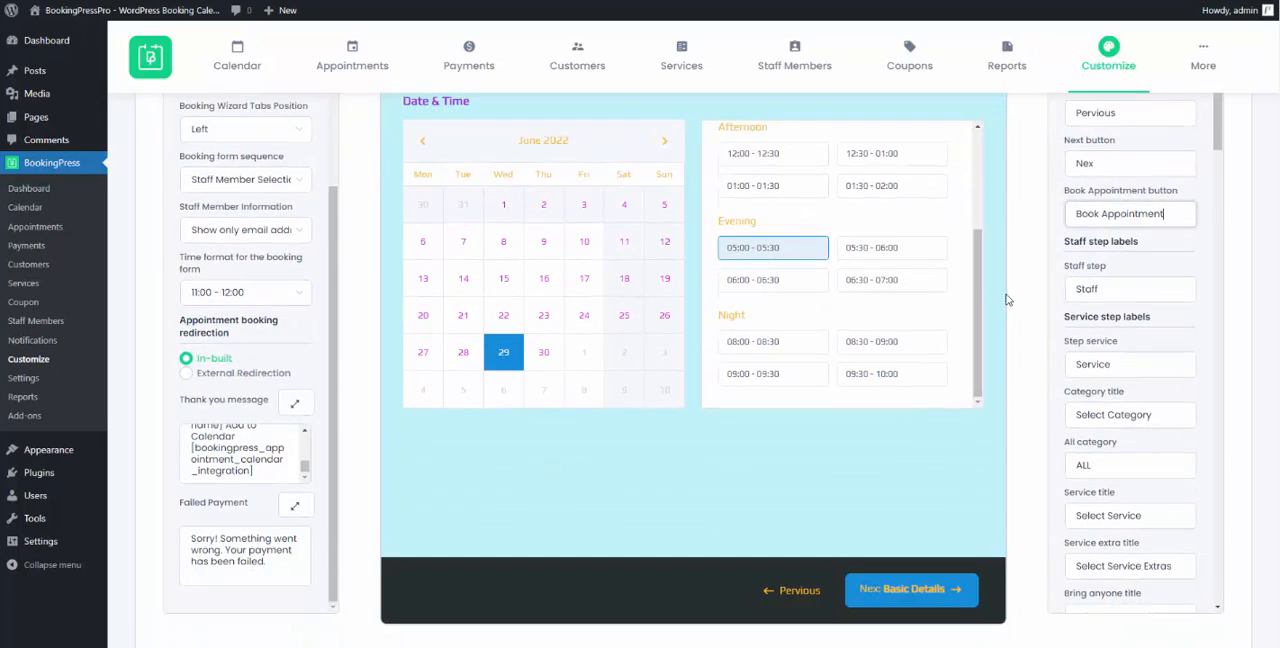
pyautogui.scroll(1, 1120, 260)
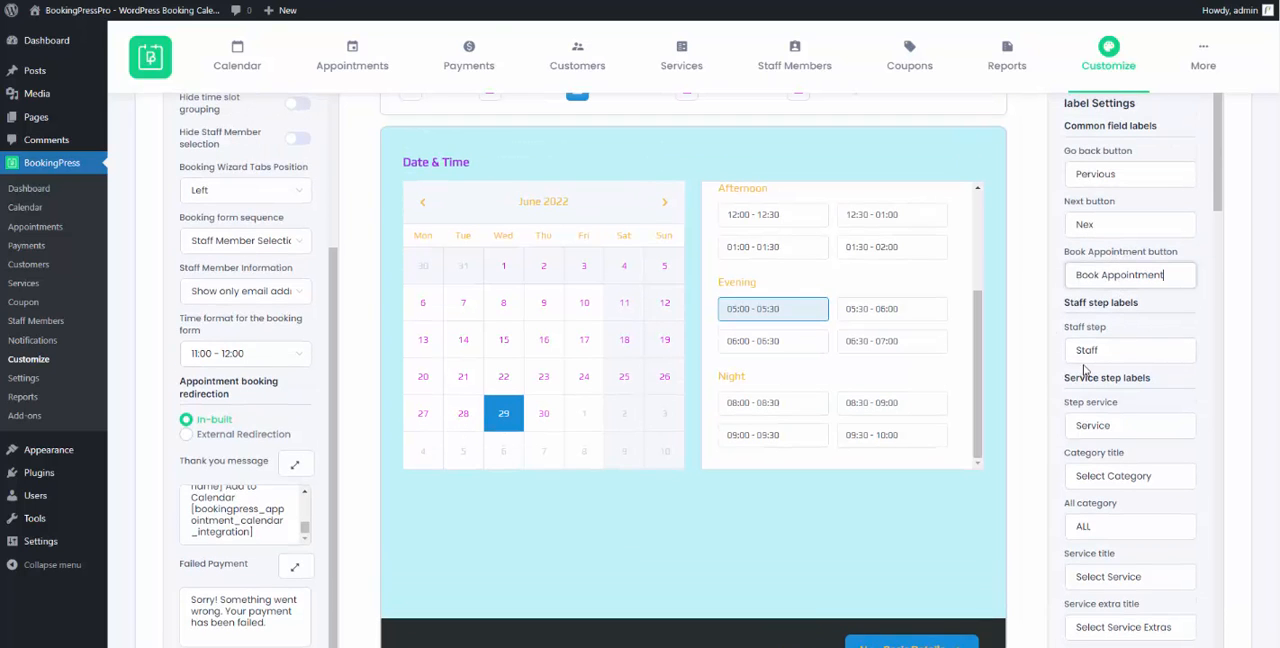
pyautogui.scroll(1, 908, 340)
pyautogui.scroll(3, 889, 350)
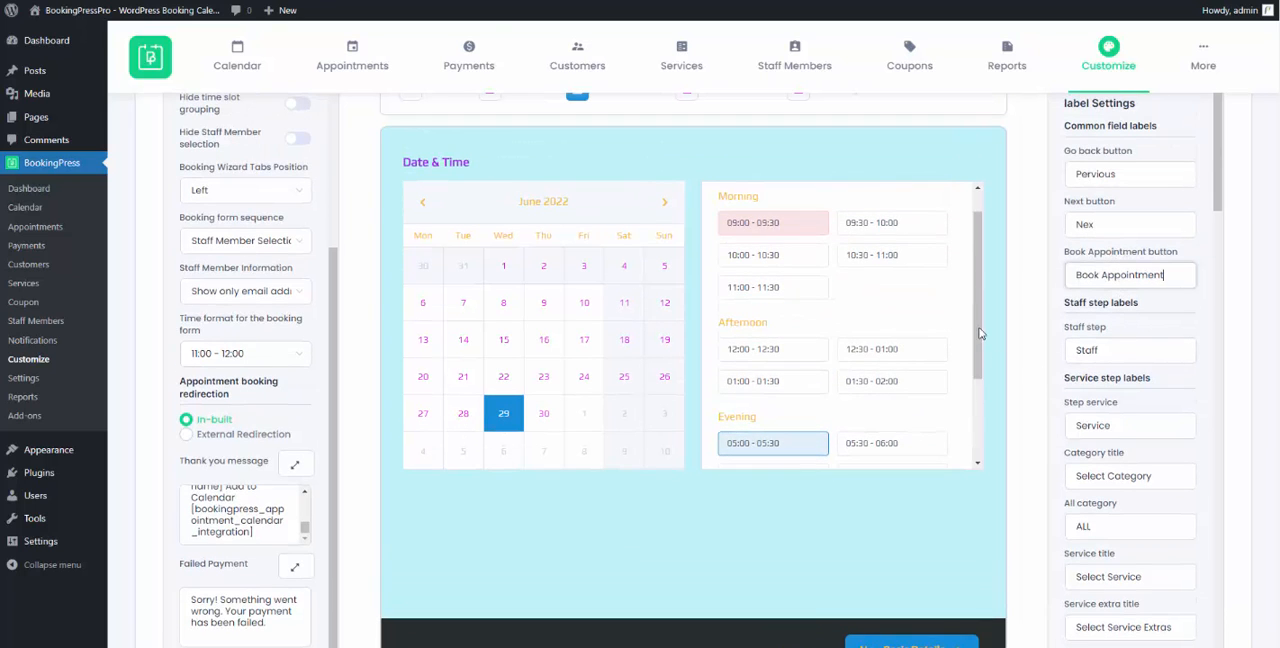
pyautogui.scroll(1, 1004, 341)
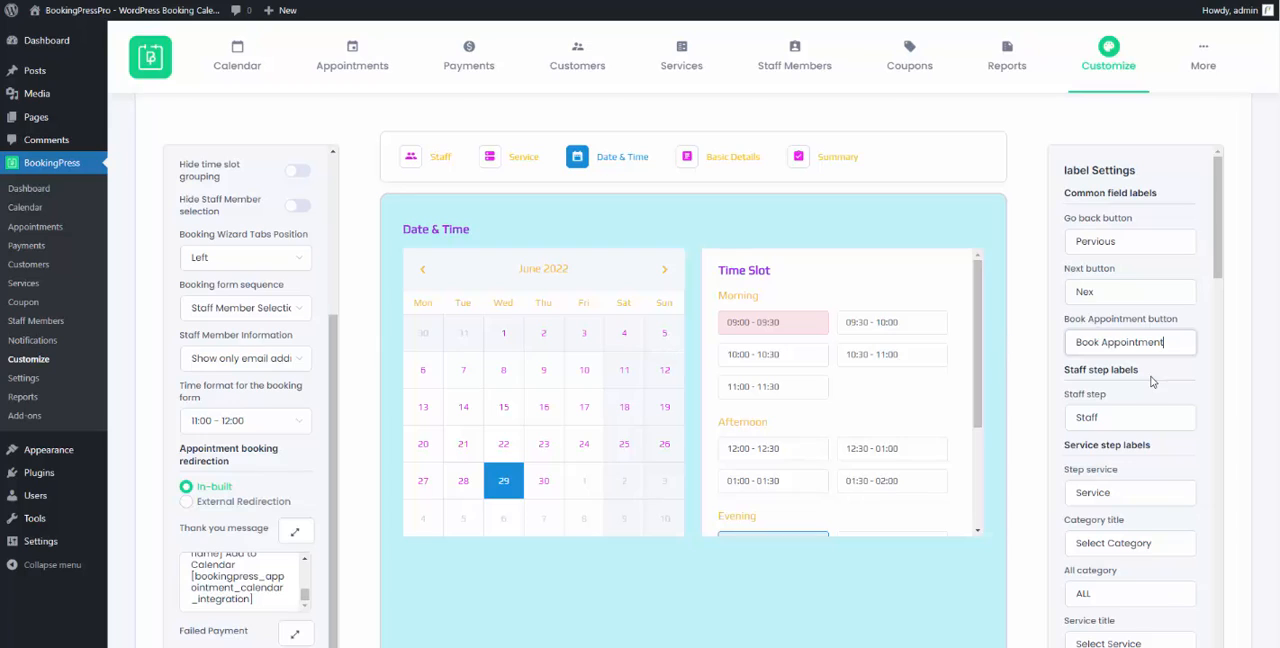
# - Set the staff step label to "Staff Members" and the service step label to "Services"
pyautogui.click(1128, 420)
pyautogui.write('Member')
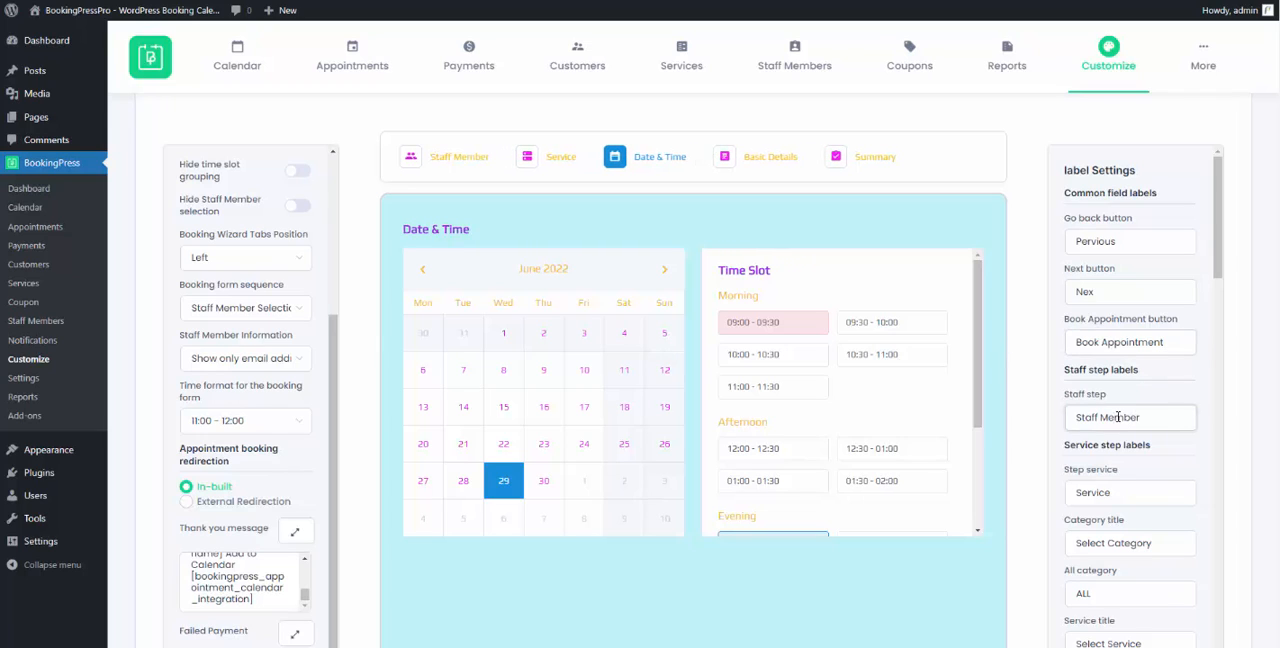
pyautogui.write('s')
pyautogui.click(1144, 490)
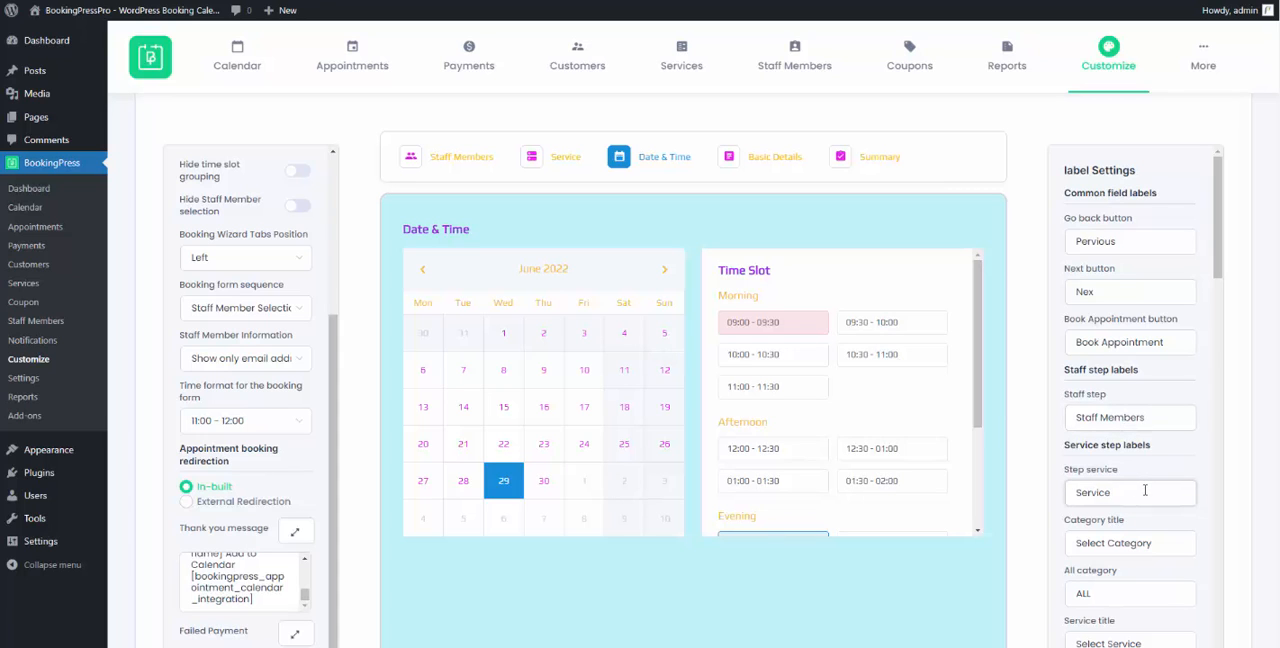
pyautogui.write('s')
# - Review the remaining booking form label settings, from the service step labels through the card payment placeholders
pyautogui.scroll(-5, 1132, 489)
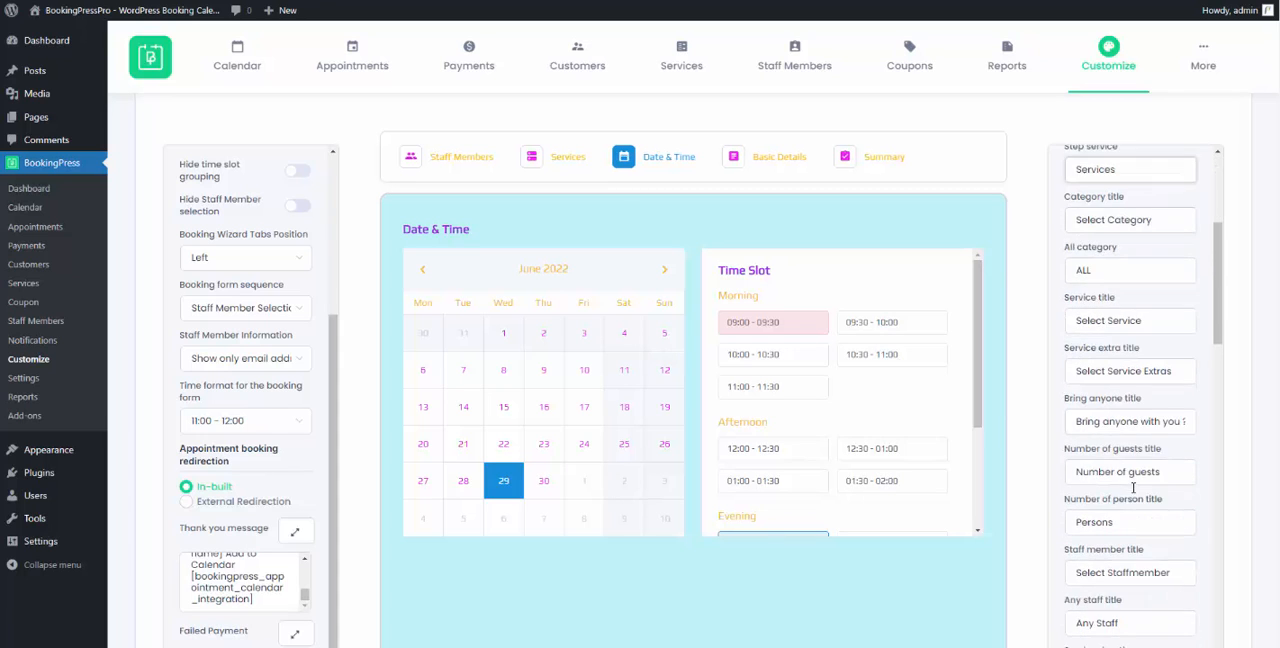
pyautogui.scroll(-10, 1133, 489)
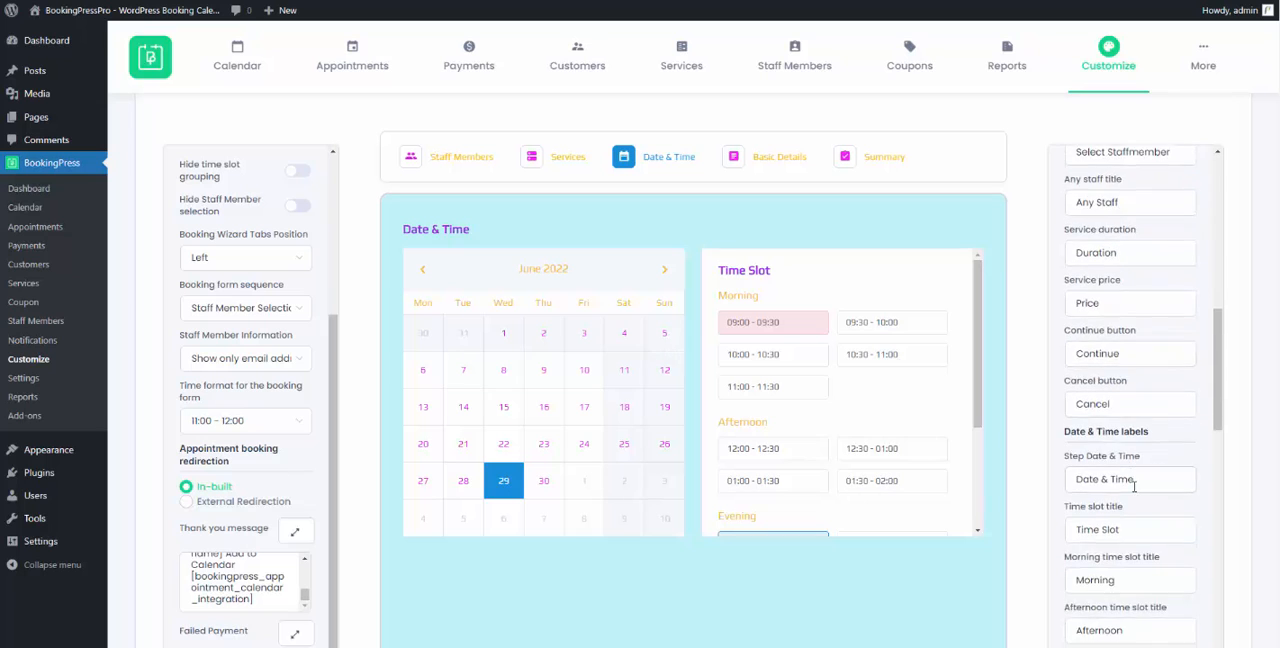
pyautogui.scroll(-10, 1140, 491)
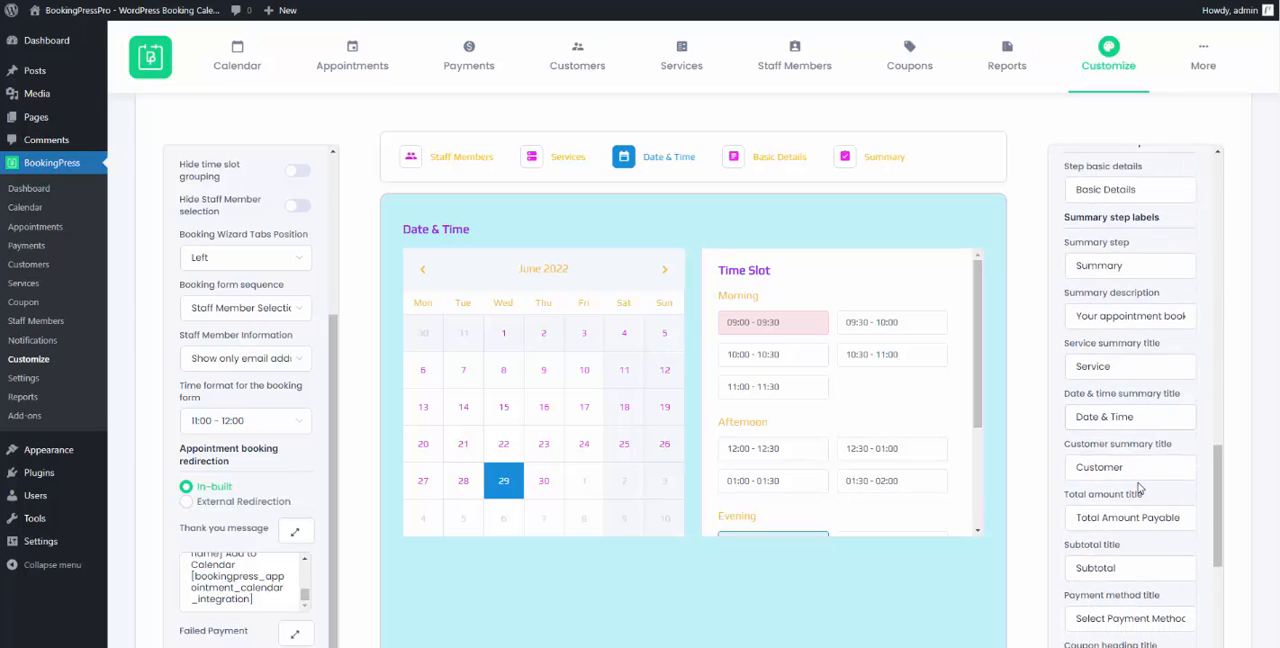
pyautogui.scroll(-8, 1138, 485)
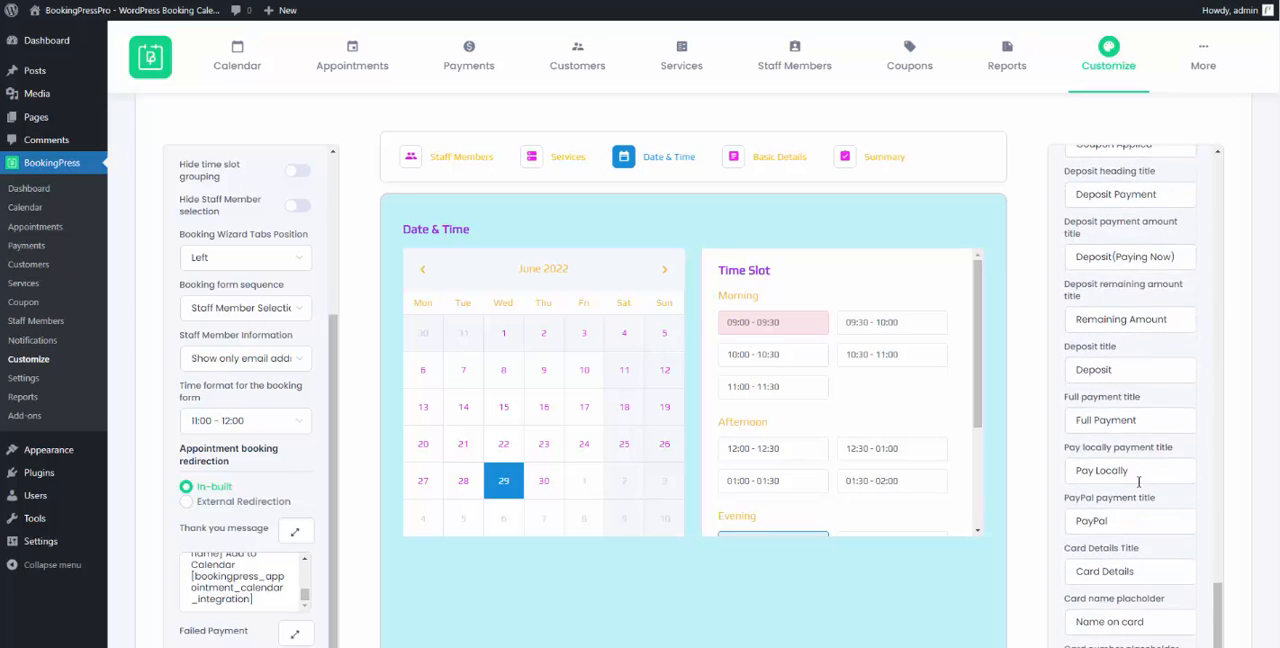
pyautogui.scroll(-2, 1046, 486)
pyautogui.scroll(-3, 1043, 486)
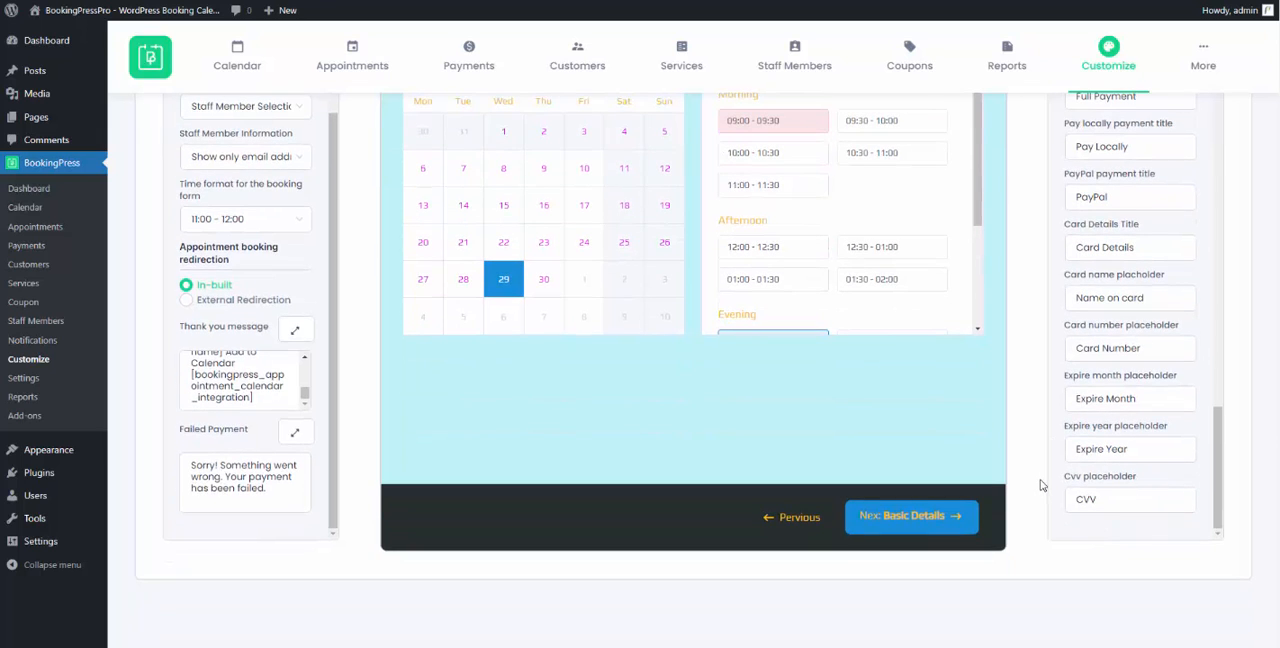
pyautogui.scroll(8, 1041, 485)
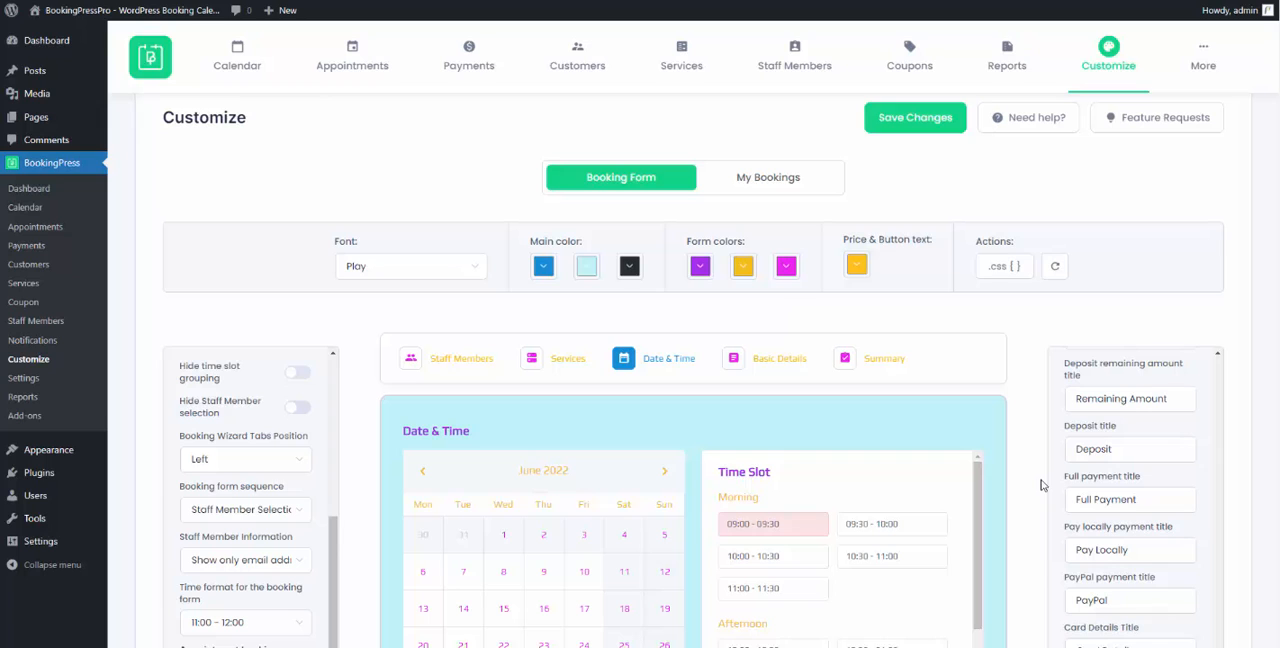
# - Open the My Bookings customization and look over its content settings, label settings and preview
pyautogui.click(769, 180)
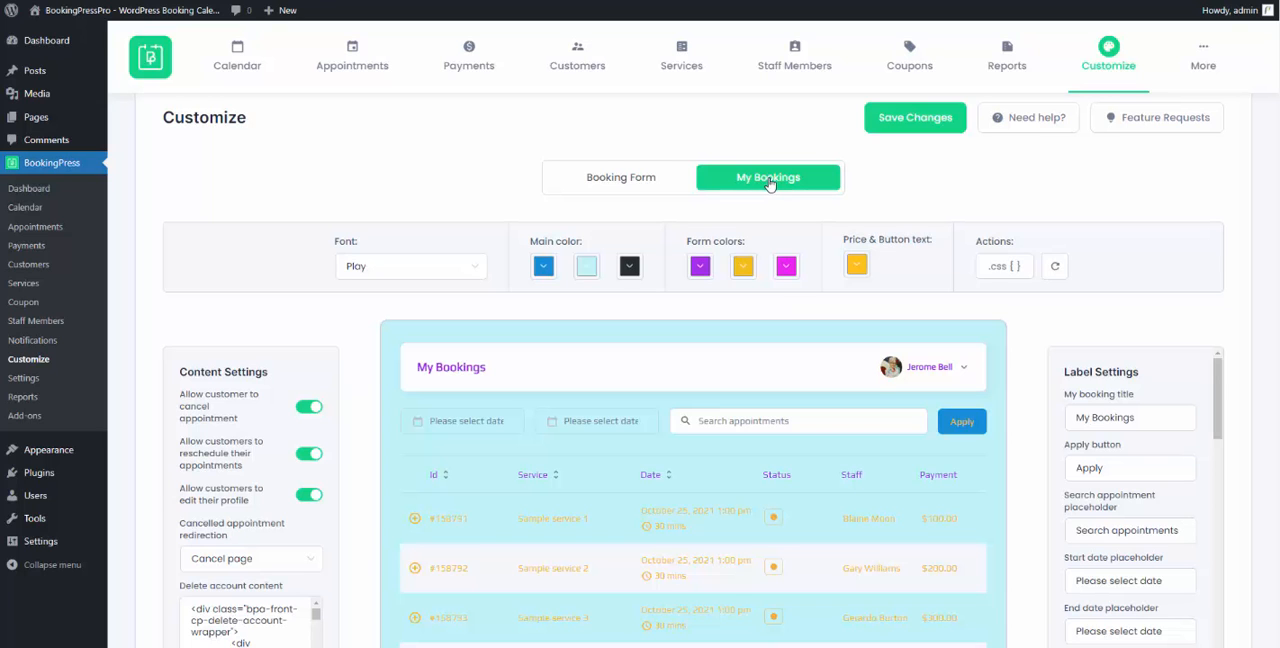
pyautogui.scroll(-4, 774, 187)
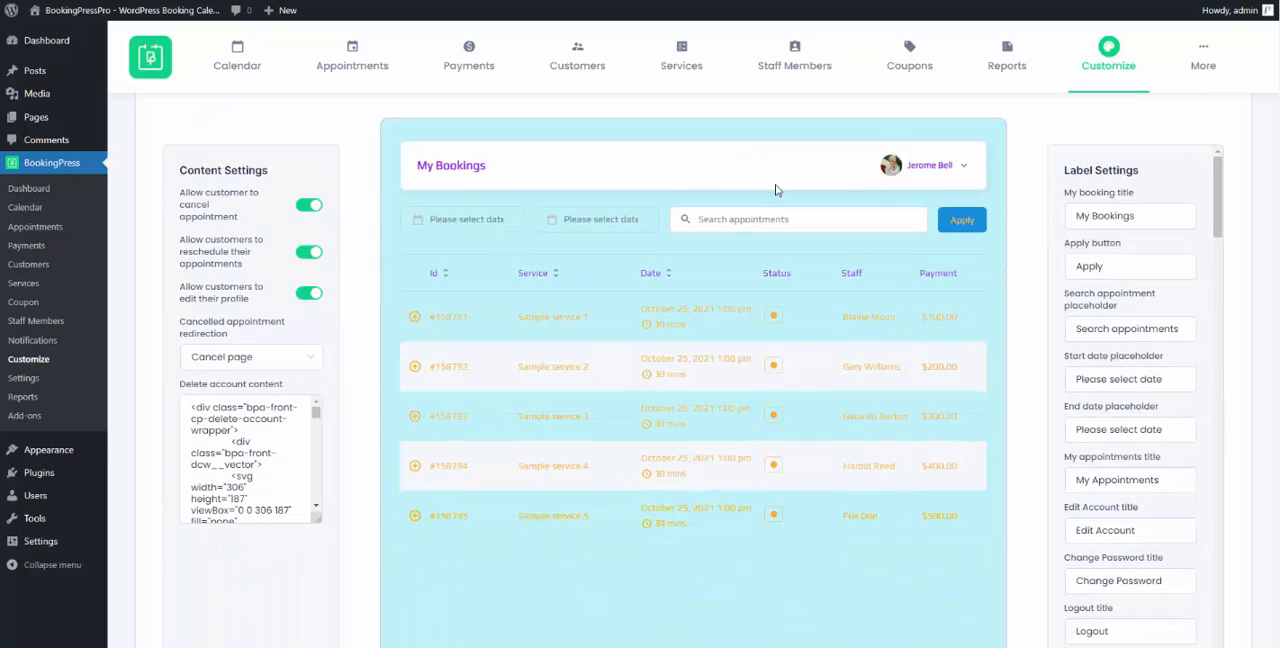
pyautogui.scroll(1, 774, 188)
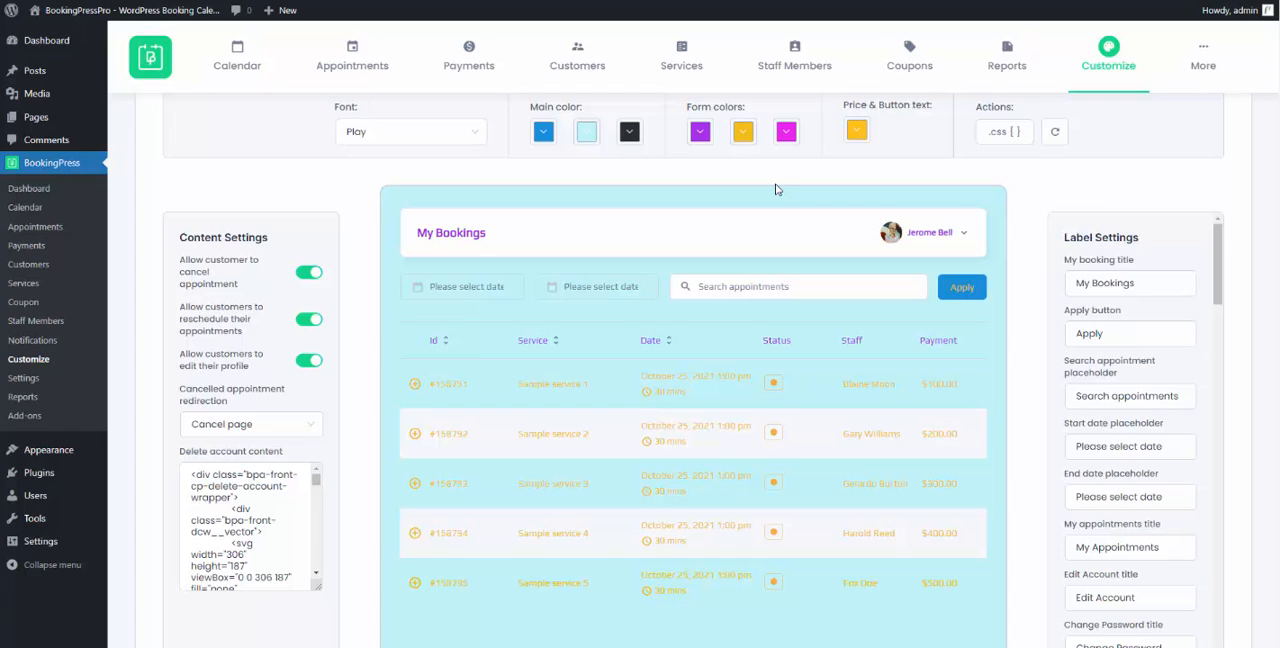
# - Try switching customer appointment cancellation off and back on, and test the cancel action on the first sample booking
pyautogui.click(309, 275)
pyautogui.click(304, 275)
pyautogui.click(947, 385)
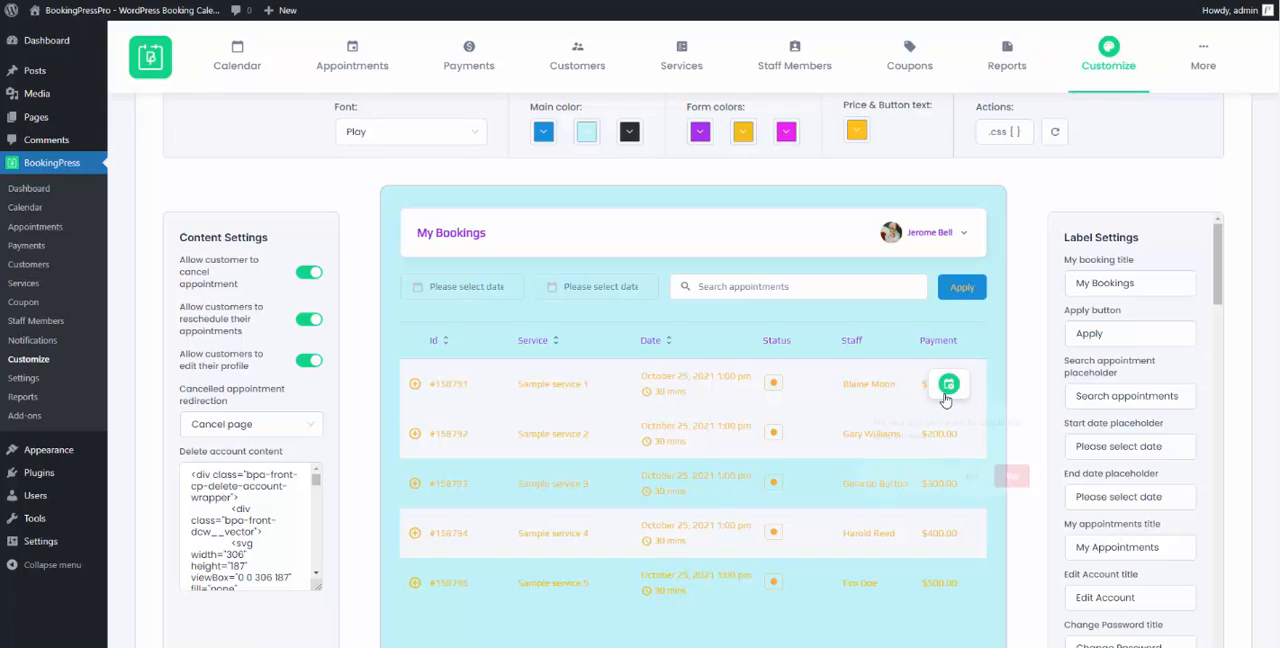
pyautogui.click(945, 396)
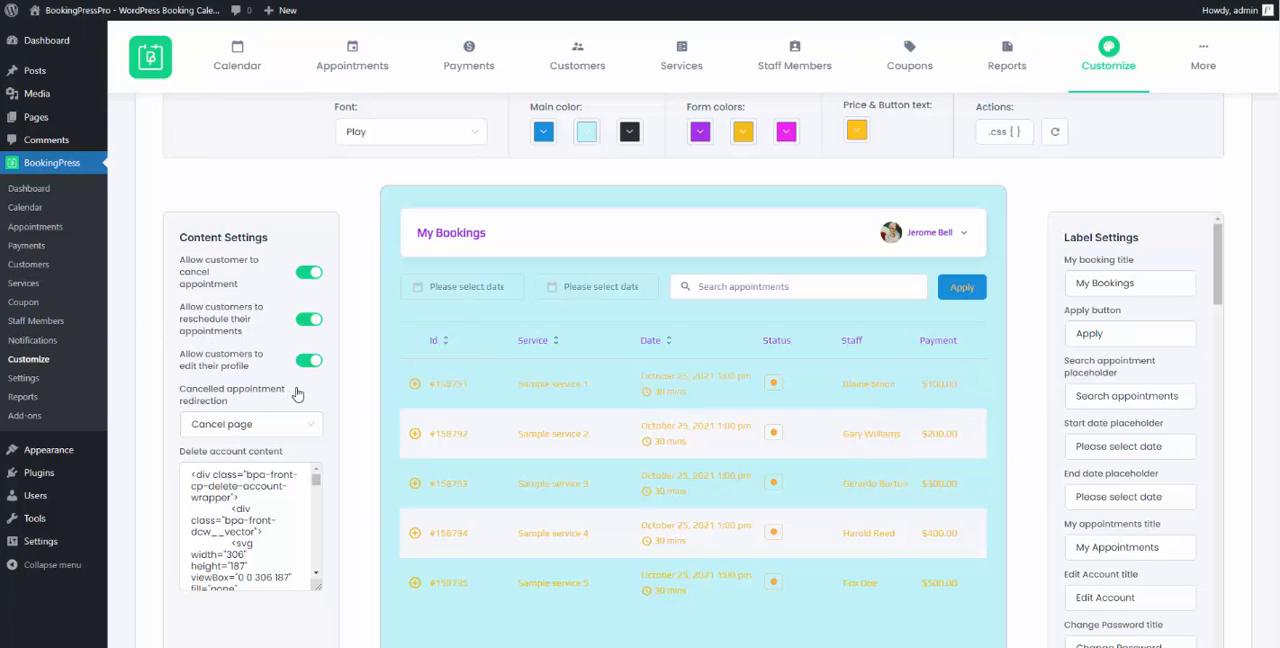
# - Browse the pages available for cancelled appointment redirection, keeping Cancel page, and examine the delete account content
pyautogui.click(266, 426)
pyautogui.scroll(-2, 248, 498)
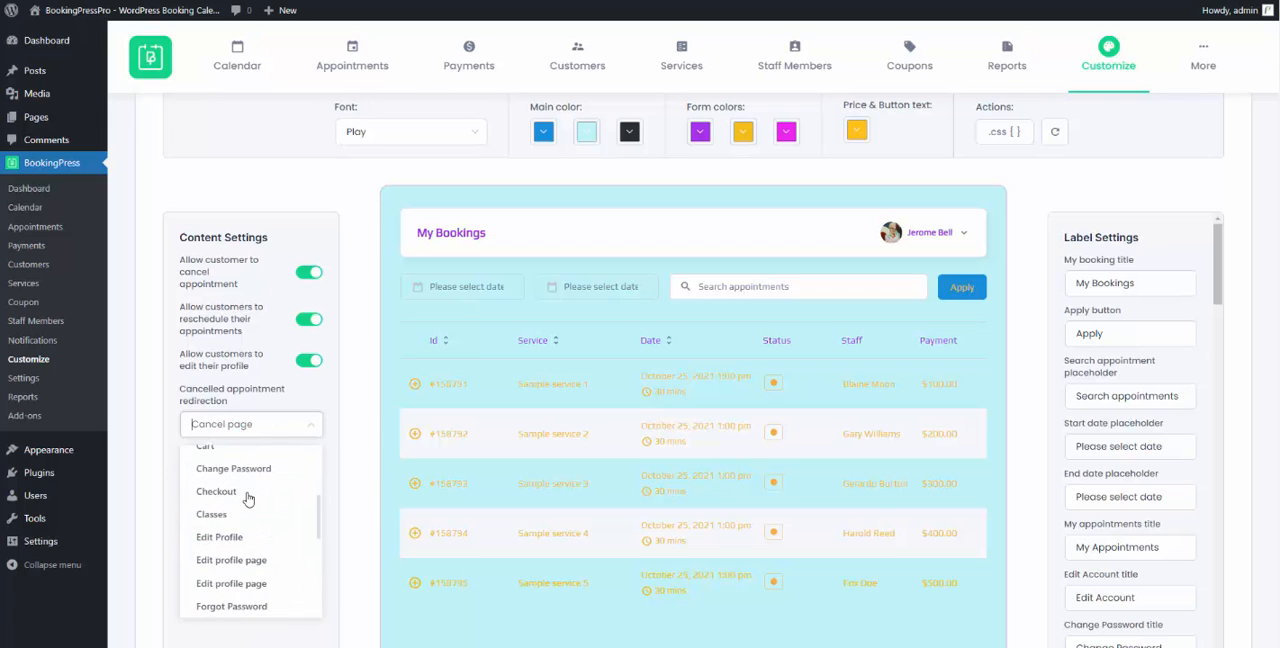
pyautogui.scroll(3, 248, 498)
pyautogui.click(286, 469)
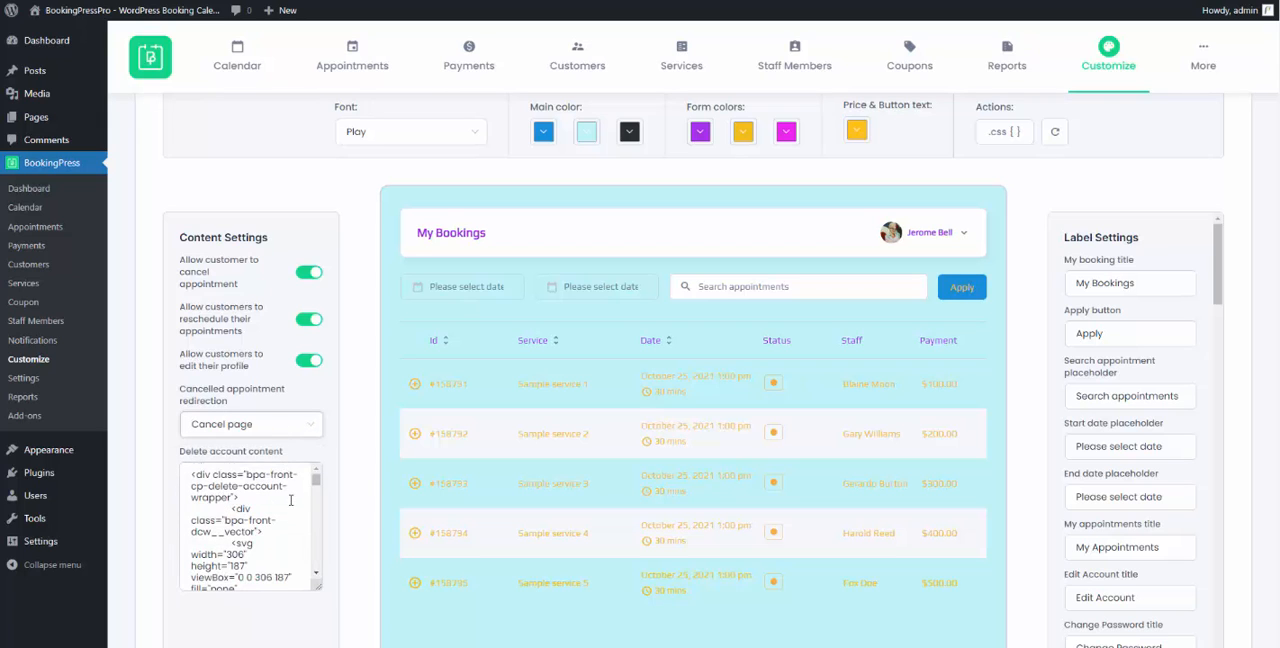
pyautogui.scroll(-10, 290, 500)
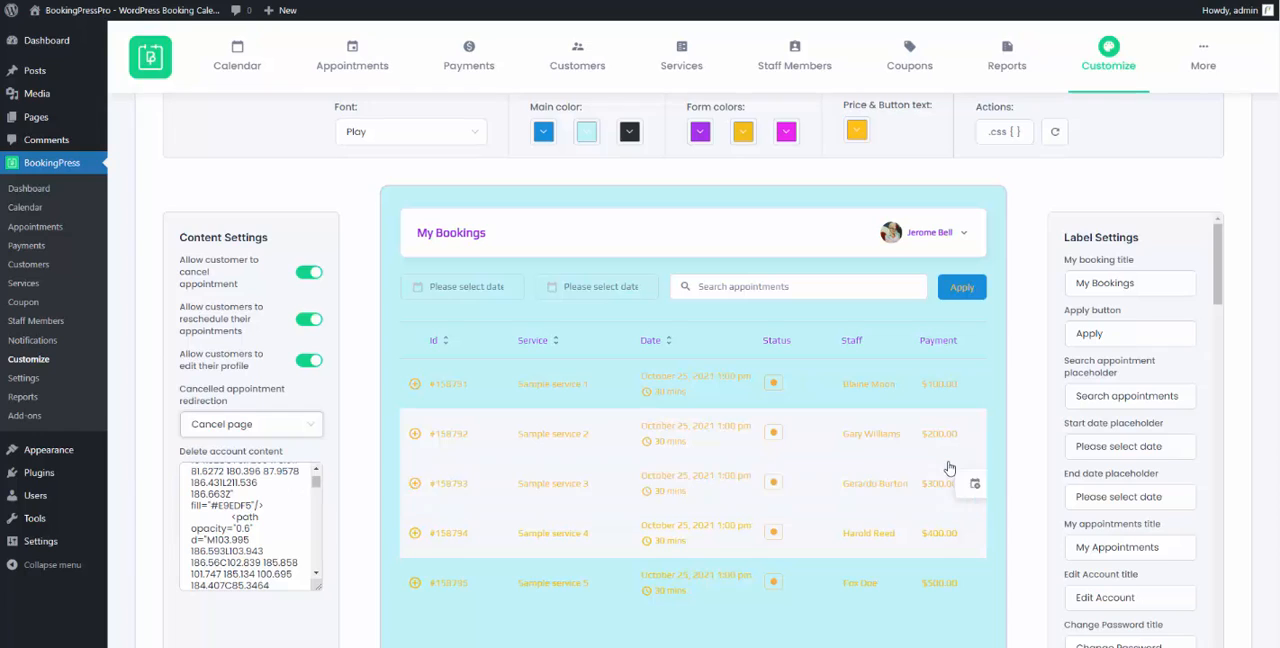
# - Set the my booking title to "My Appointments" and the apply button label to "Serch"
pyautogui.doubleClick(1132, 283)
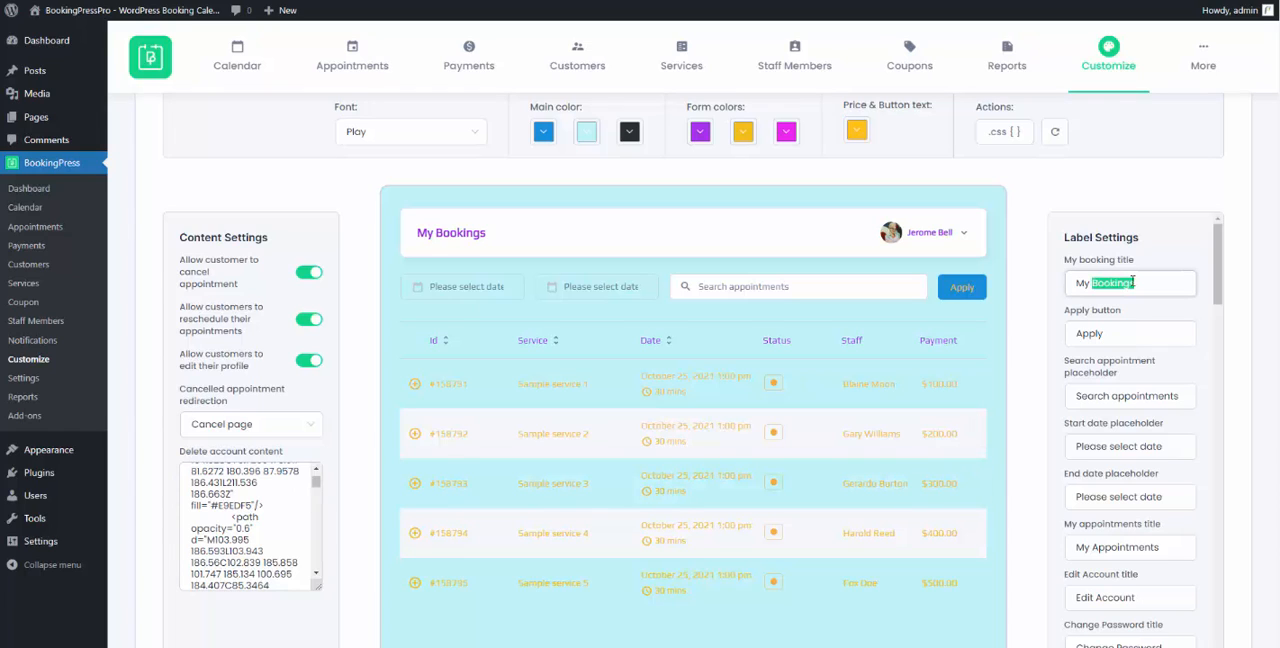
pyautogui.write('Appointment')
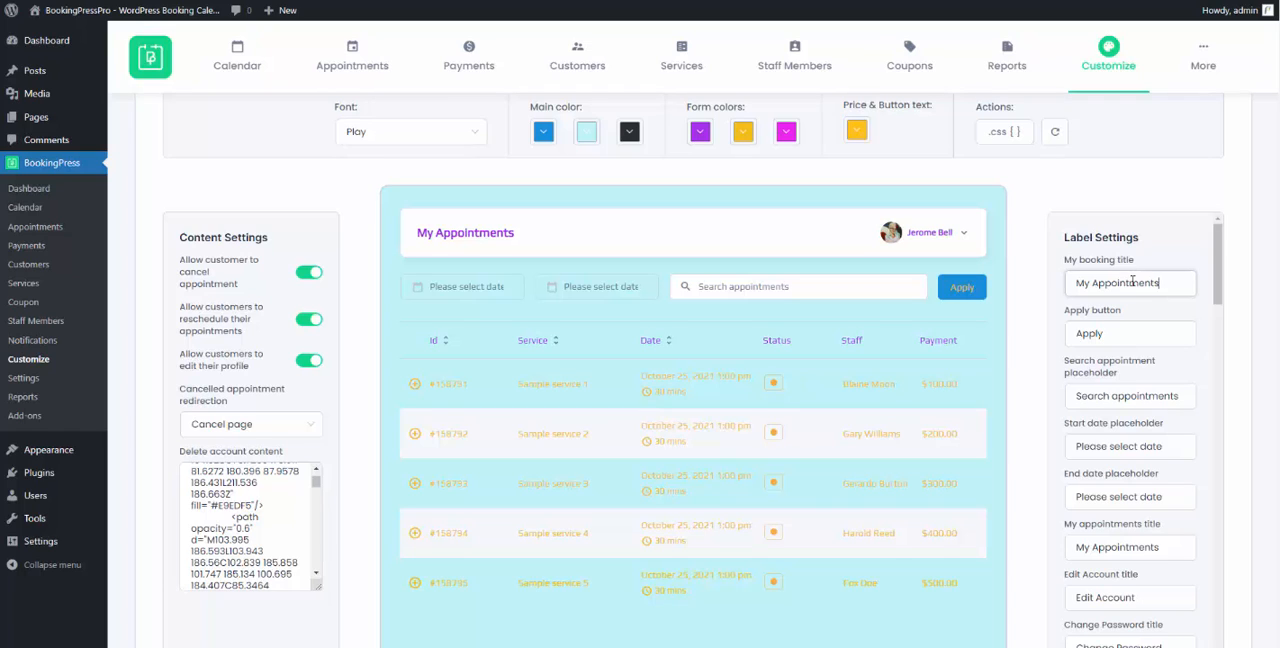
pyautogui.doubleClick(1125, 332)
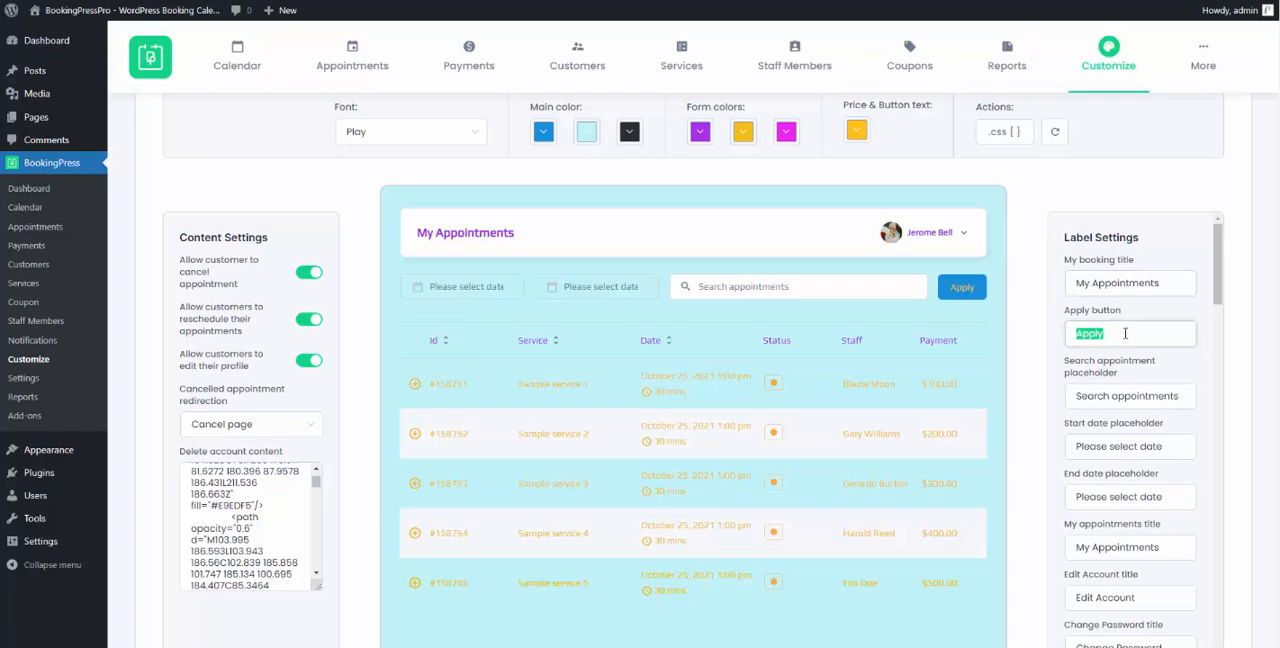
pyautogui.write('Serch')
# - Examine the remaining My Bookings labels, including the login, forgot password, change password, reschedule and cancel appointment messages
pyautogui.scroll(-2, 1147, 440)
pyautogui.scroll(-4, 1147, 440)
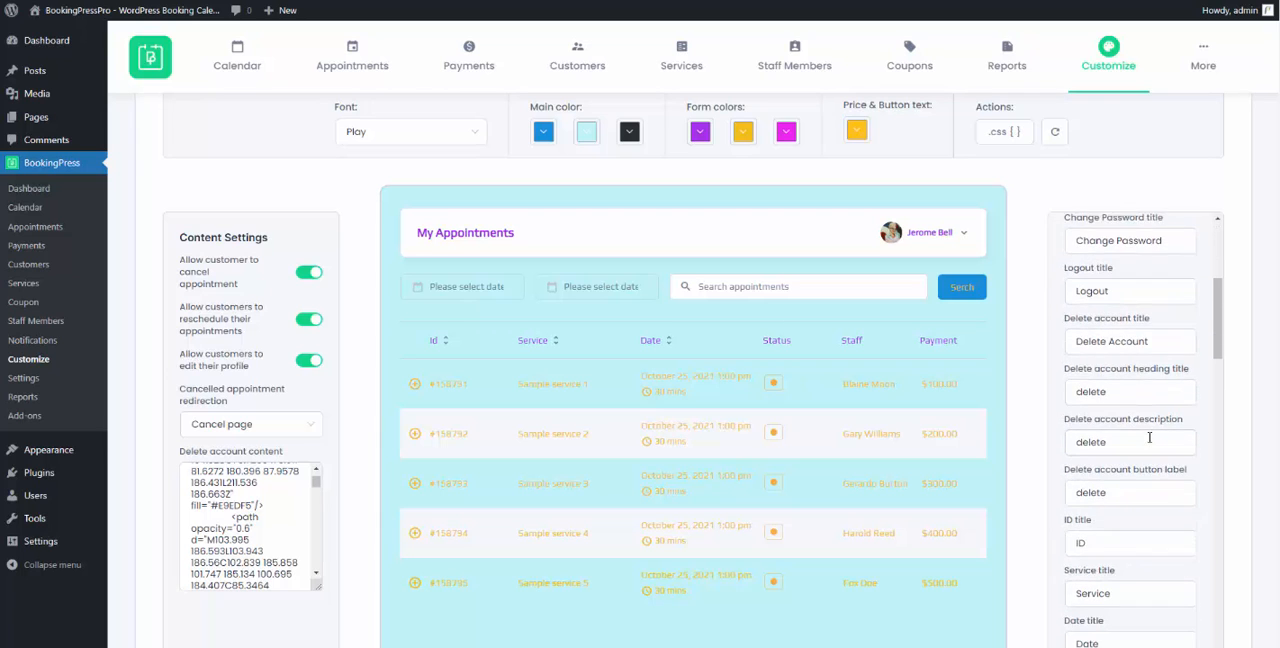
pyautogui.scroll(-7, 1149, 437)
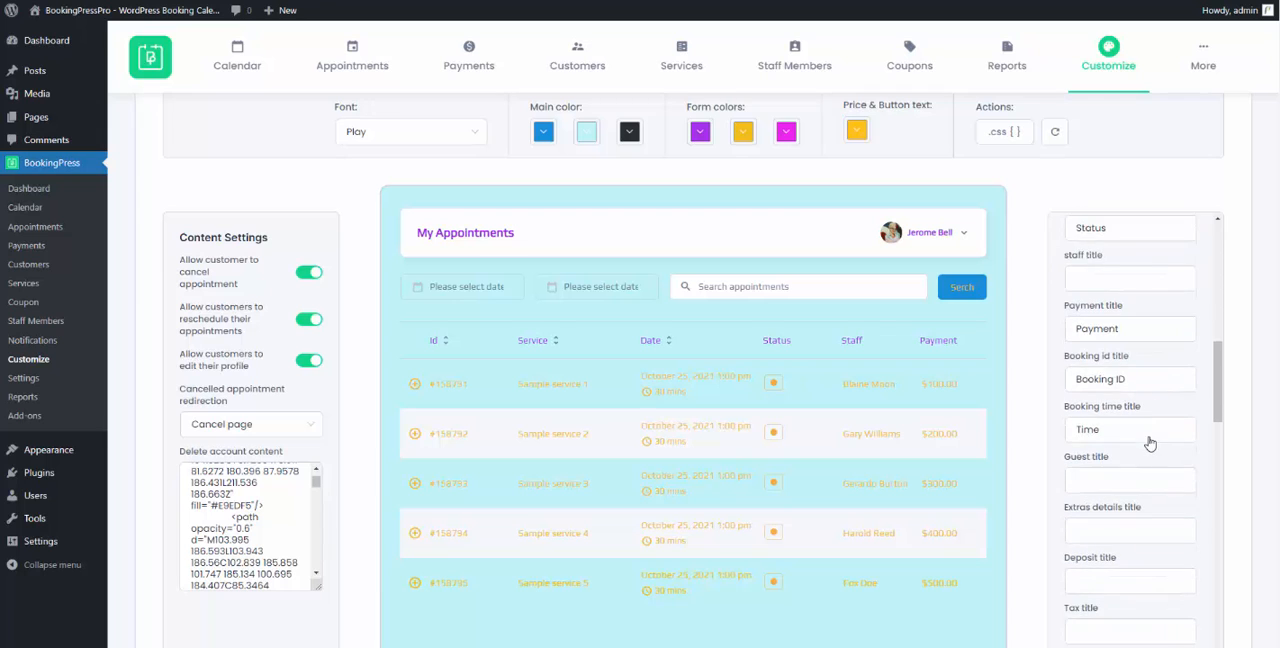
pyautogui.scroll(-5, 1149, 437)
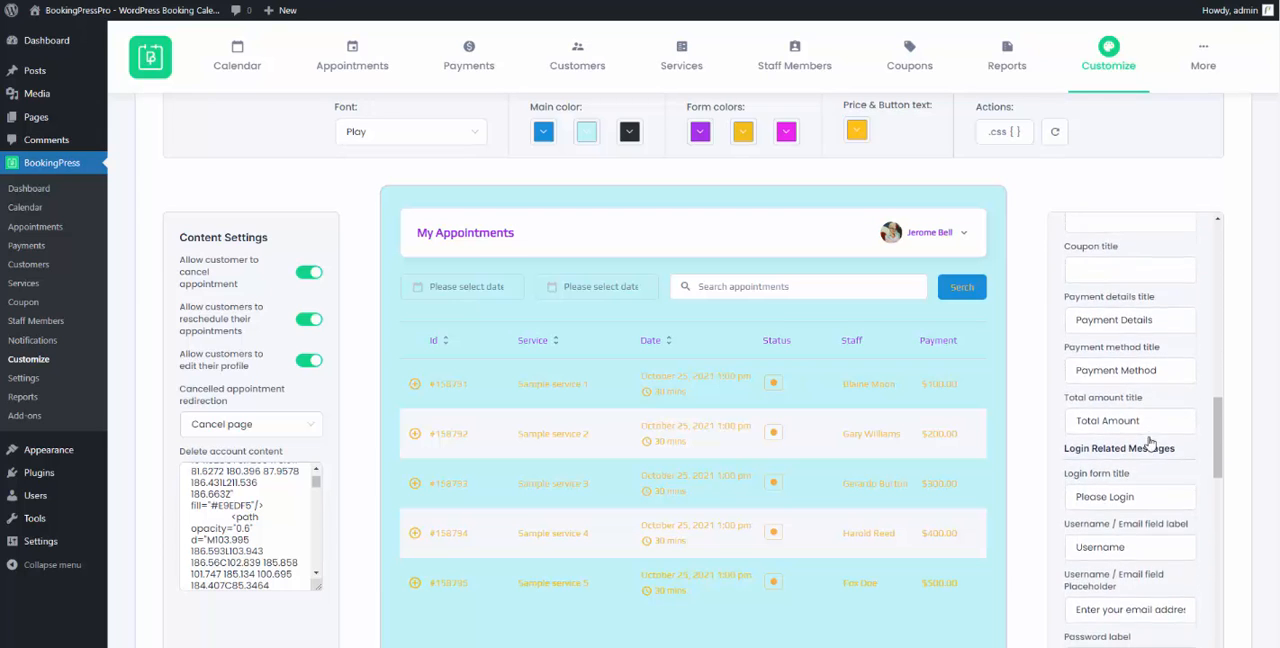
pyautogui.scroll(-6, 1149, 437)
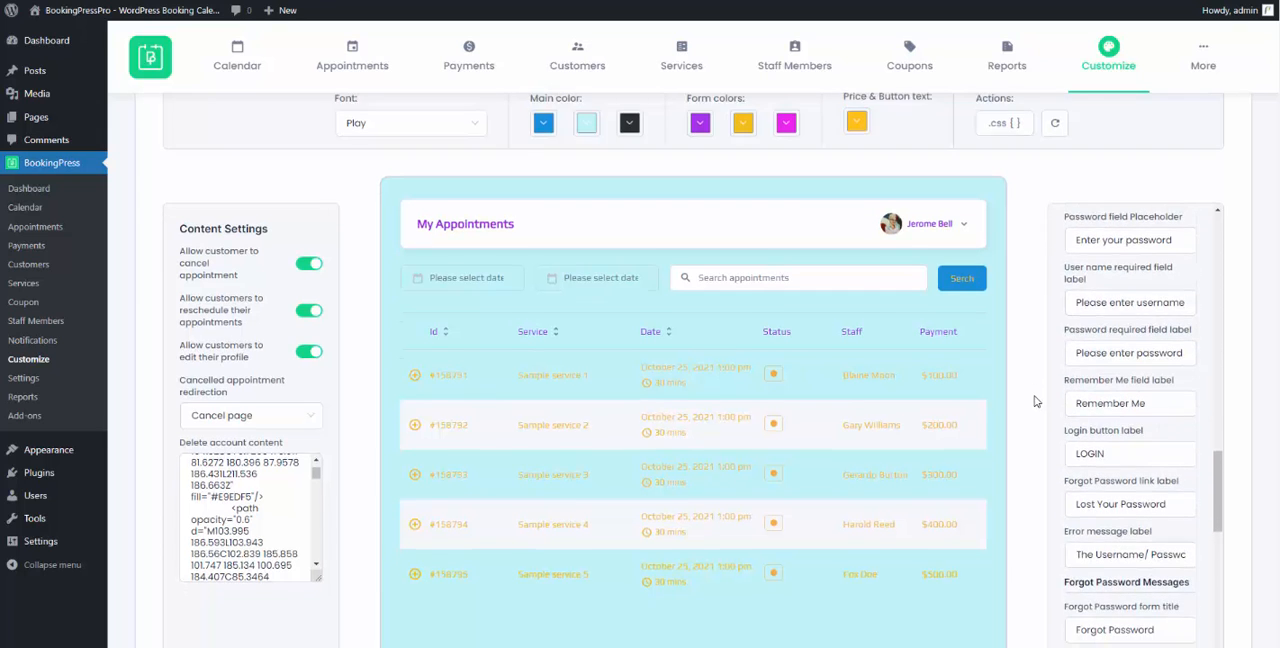
pyautogui.scroll(-2, 1040, 400)
pyautogui.scroll(-4, 1057, 395)
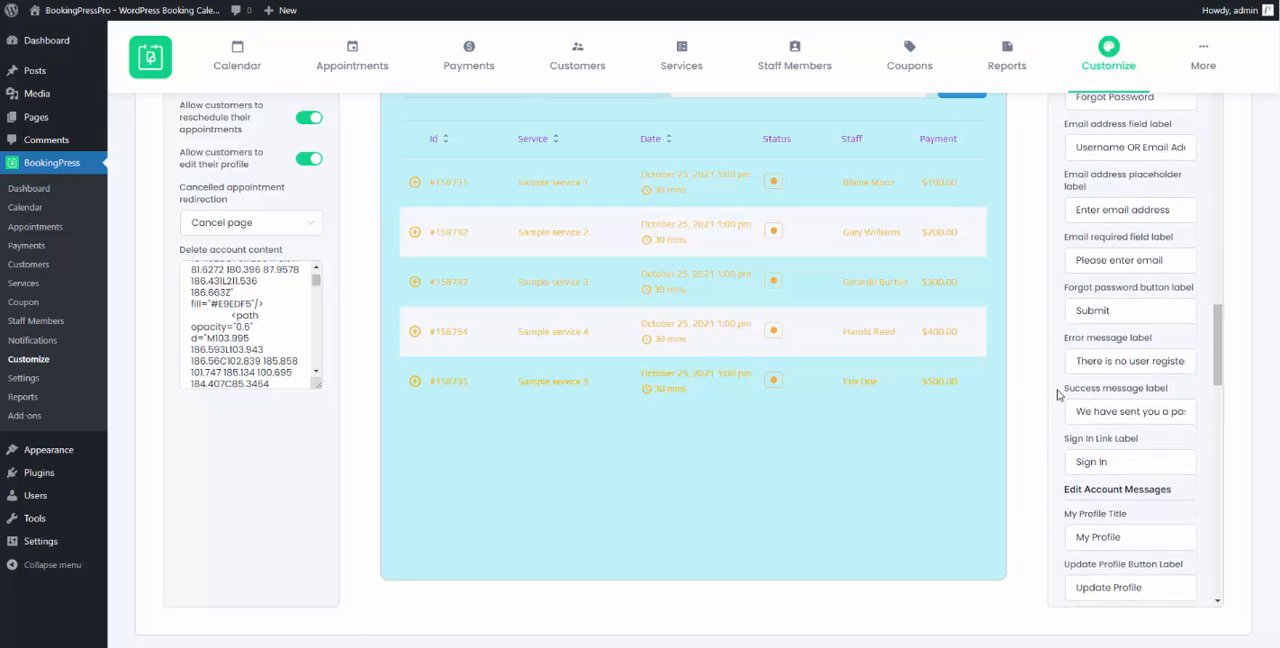
pyautogui.scroll(-6, 1057, 395)
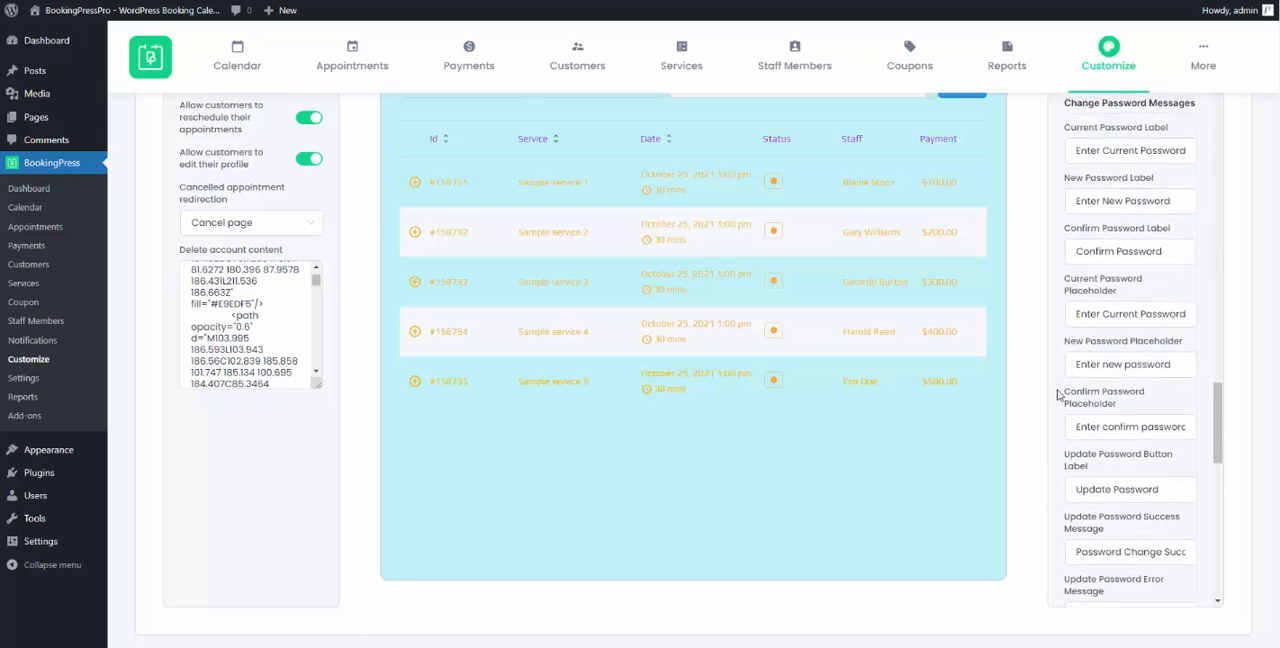
pyautogui.scroll(-5, 1060, 394)
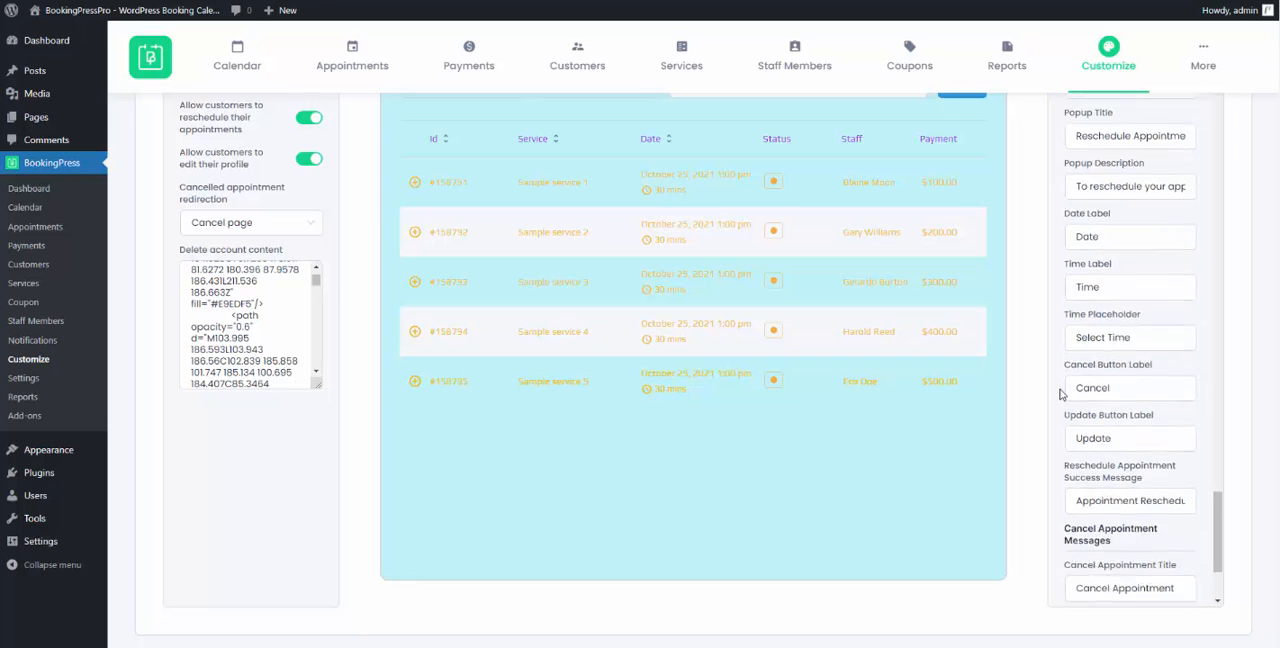
# - Reset the customized font and color settings to their defaults and confirm the reset
pyautogui.scroll(10, 1055, 395)
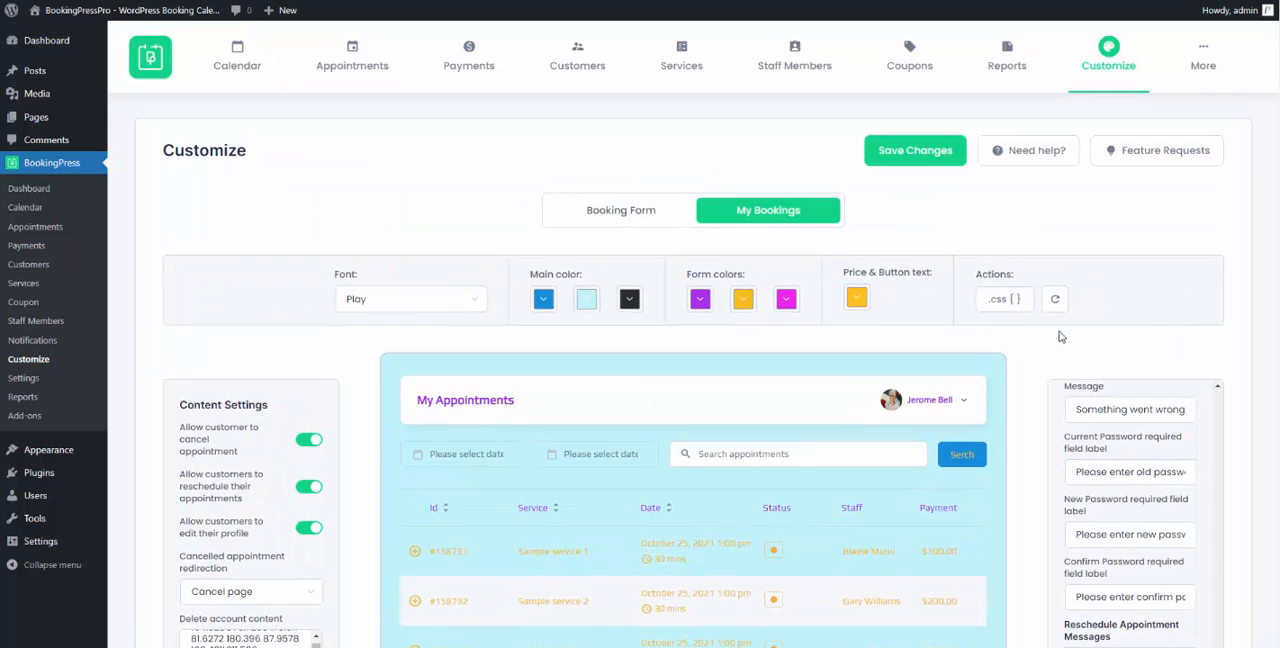
pyautogui.click(1057, 300)
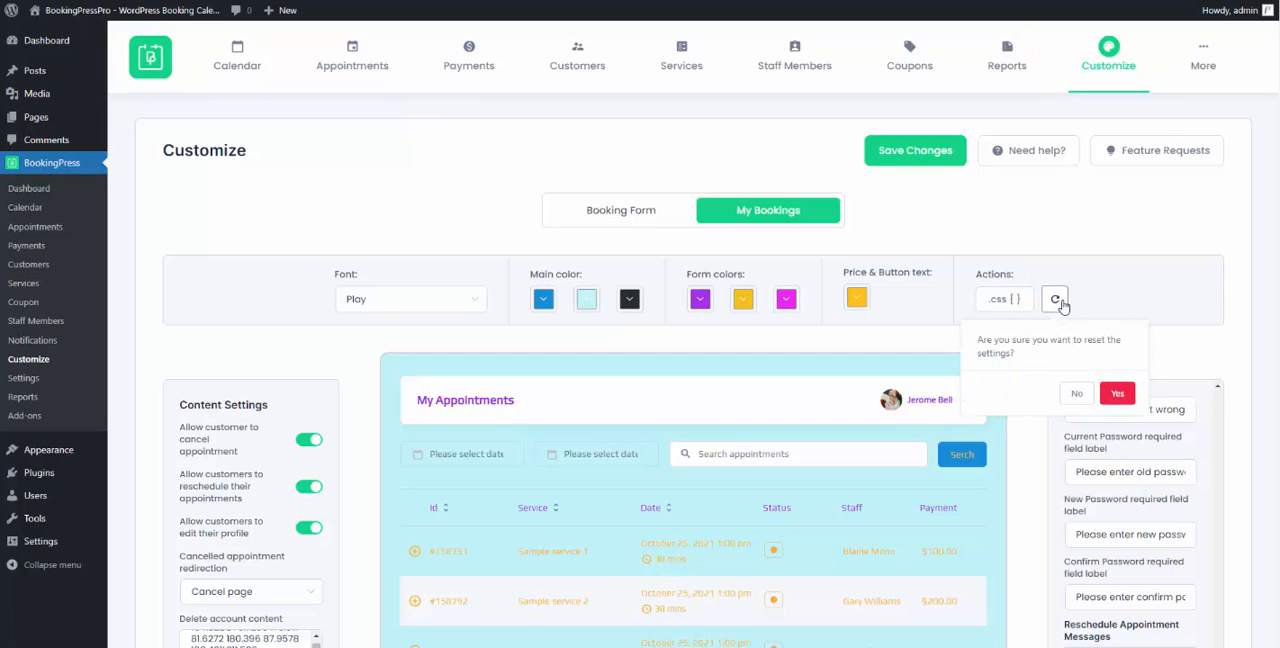
pyautogui.click(1119, 394)
# - Return to the Booking Form customization and check the font, colors and preview after the reset
pyautogui.scroll(-3, 1113, 398)
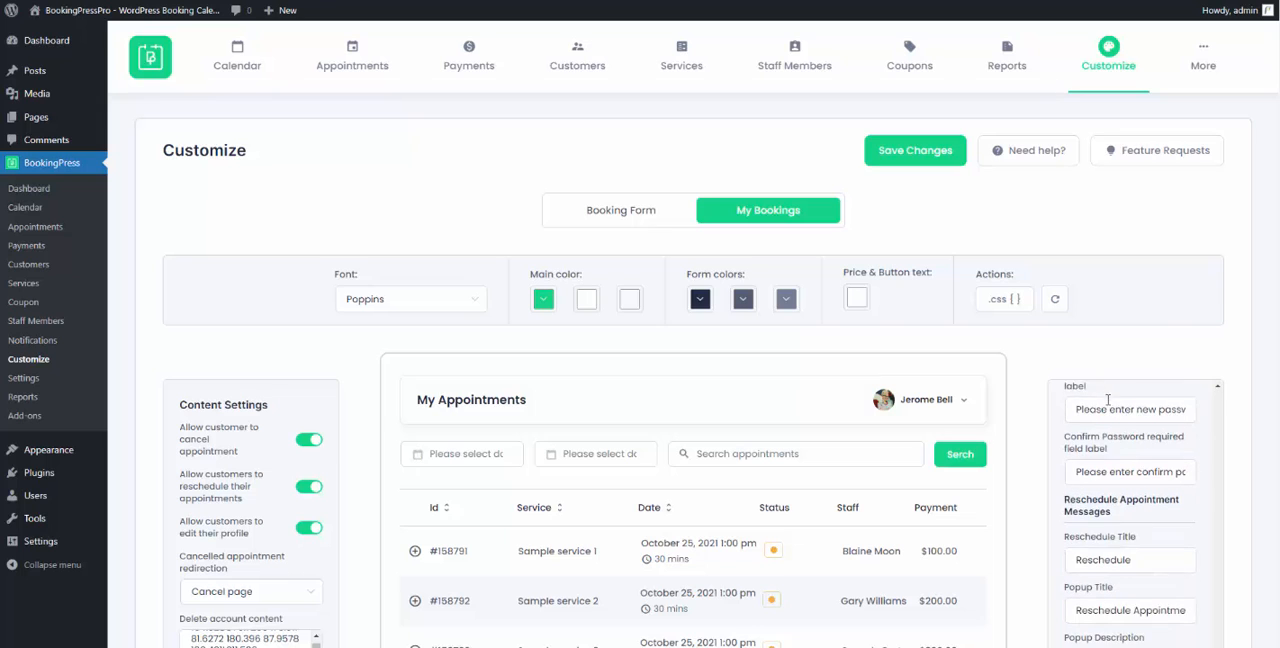
pyautogui.click(641, 210)
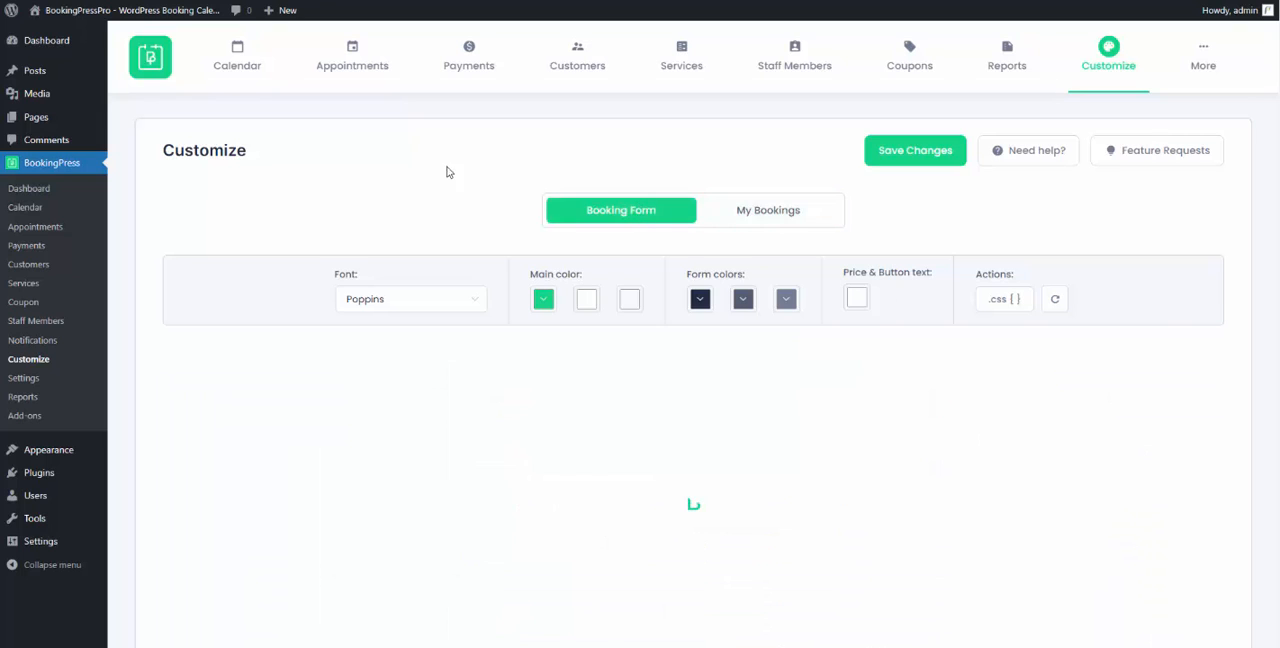
pyautogui.scroll(-1, 434, 174)
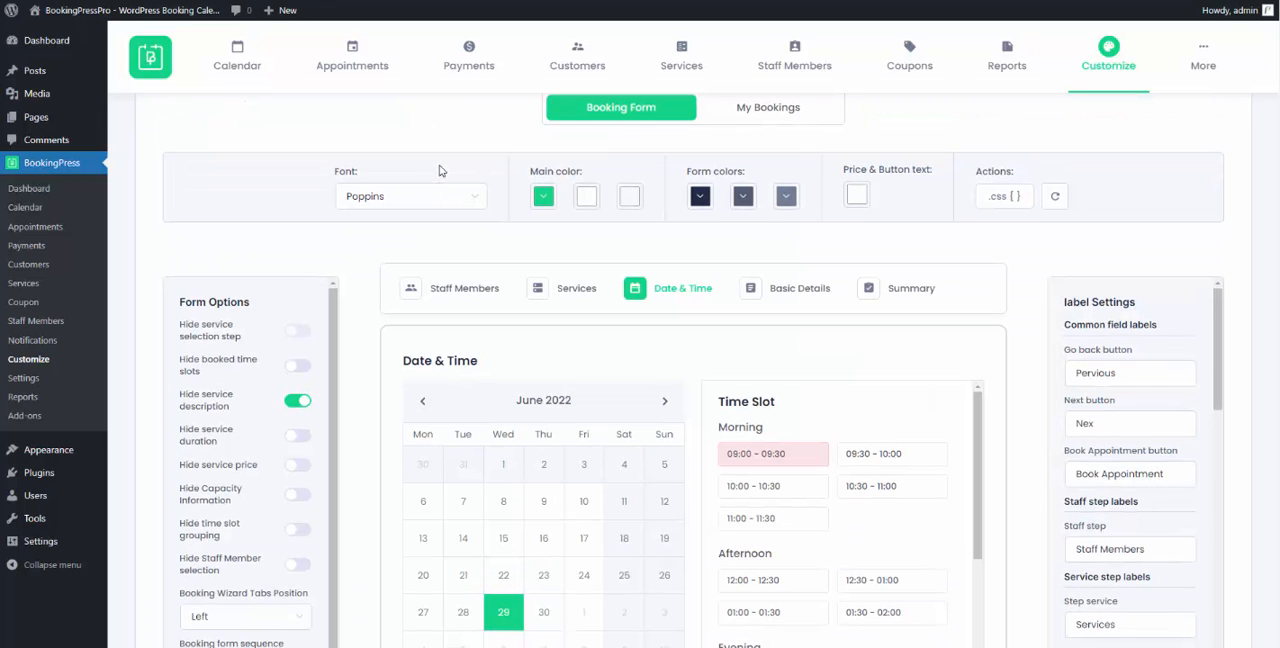